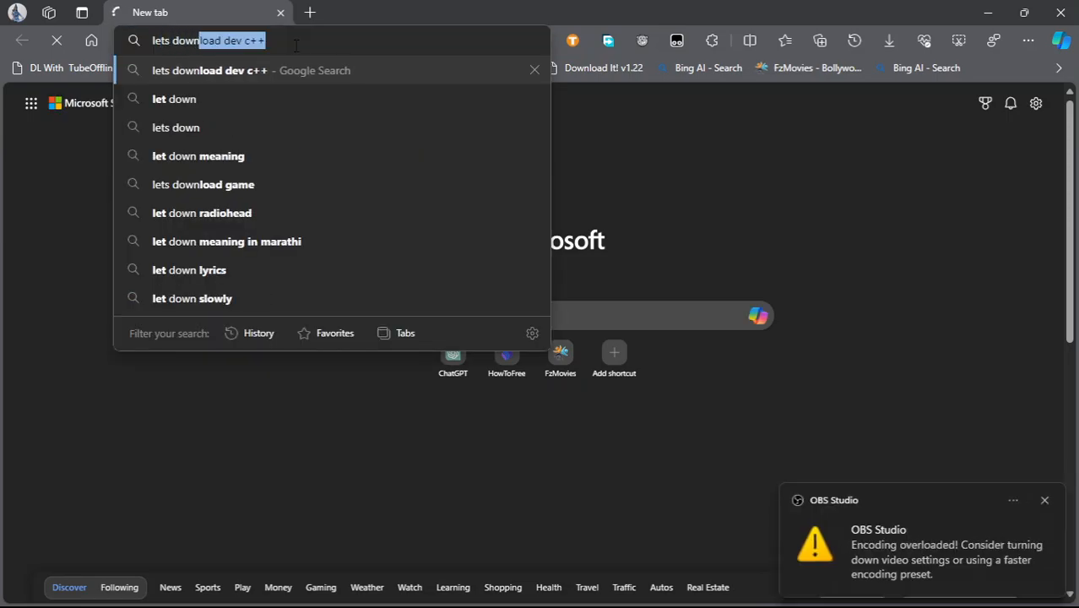
{"action": "left_click", "coordinate": [299, 71]}
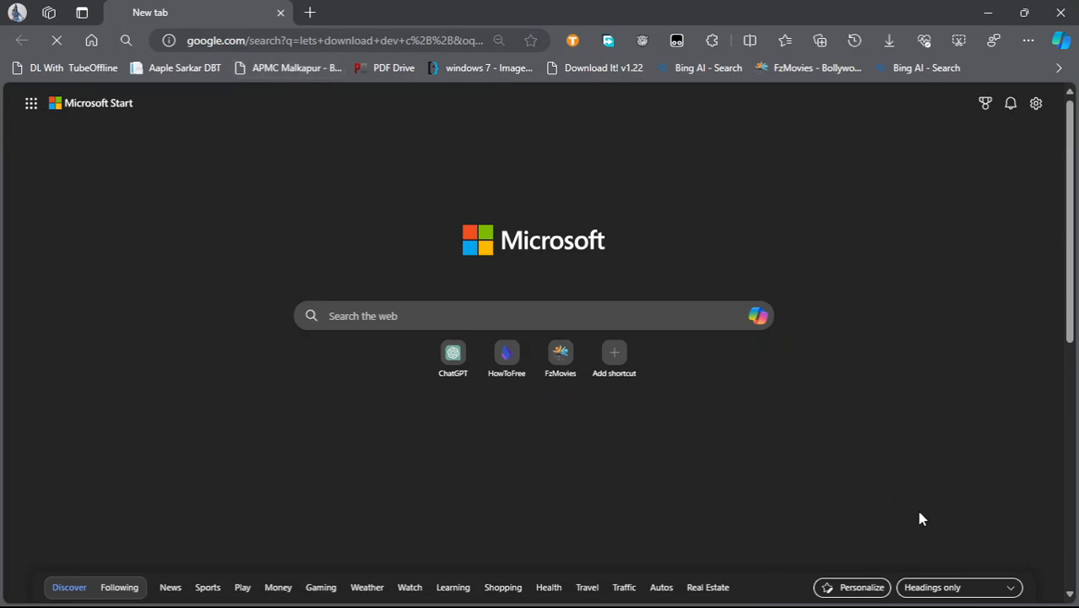
{"action": "mouse_move", "coordinate": [946, 601]}
{"action": "left_click", "coordinate": [56, 40]}
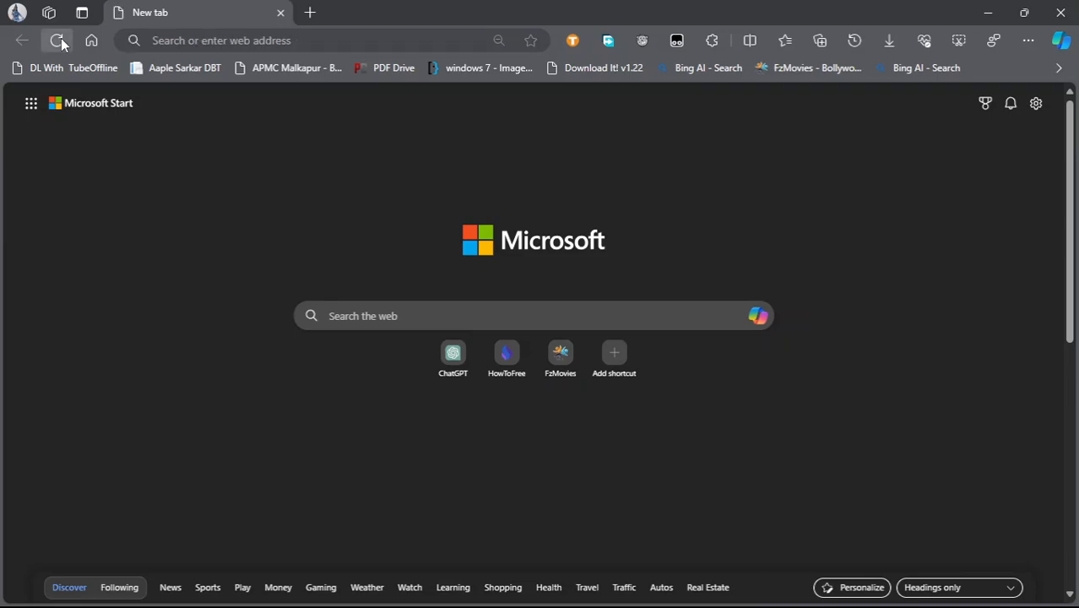
{"action": "left_click", "coordinate": [62, 42]}
Search the web for "lets download dev c++"
{"action": "left_click", "coordinate": [198, 39]}
{"action": "type", "text": "letd"}
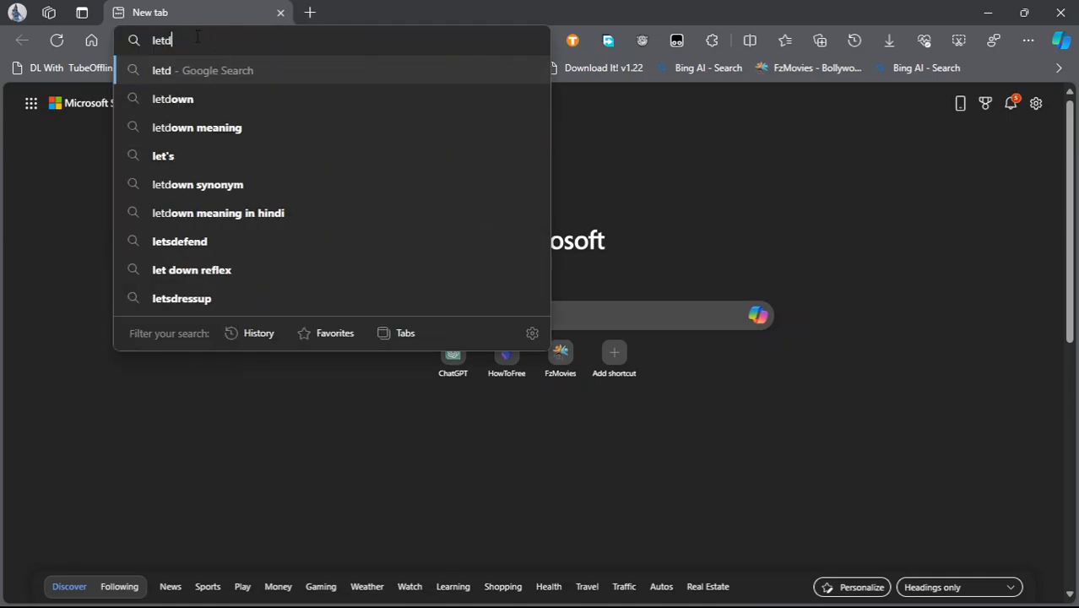
{"action": "key", "text": "BackSpace"}
{"action": "type", "text": "s down"}
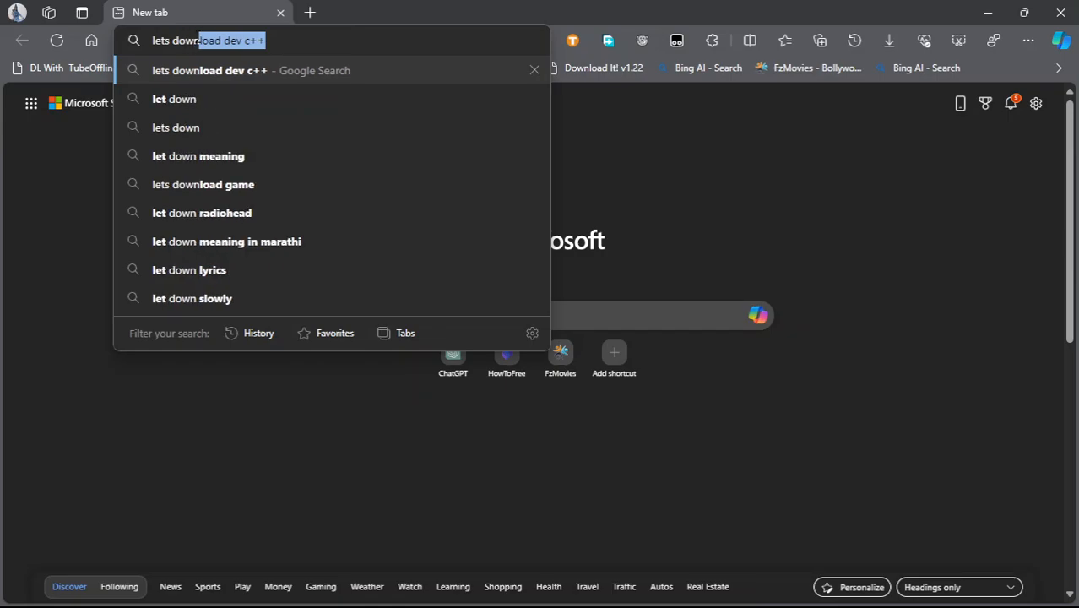
{"action": "key", "text": "Return"}
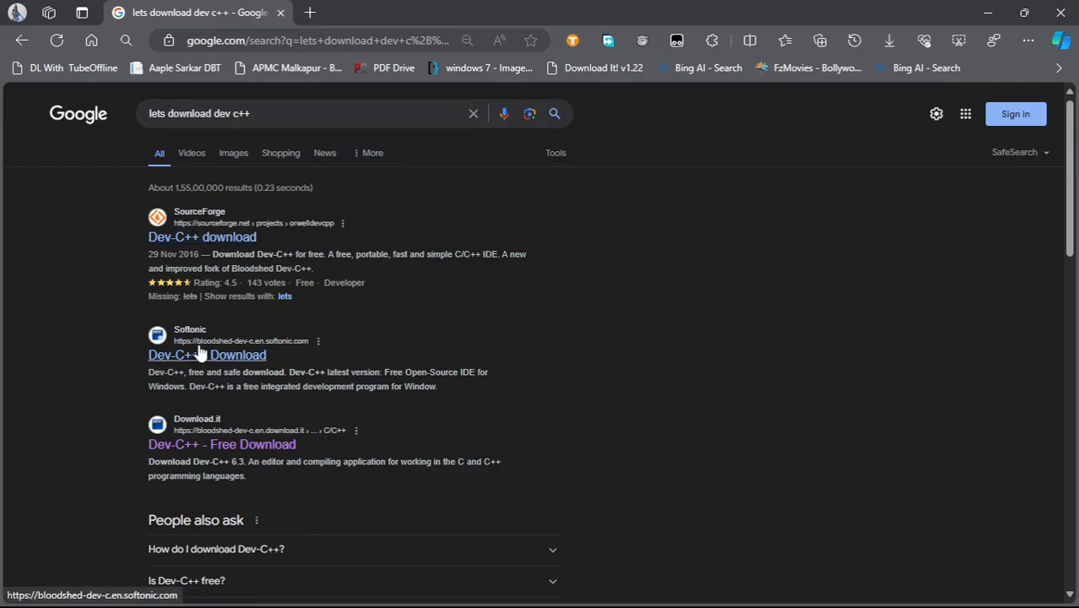
Open the Download.it result for Dev-C++ and continue to its free download page, dismissing the advertisement
{"action": "left_click", "coordinate": [203, 455]}
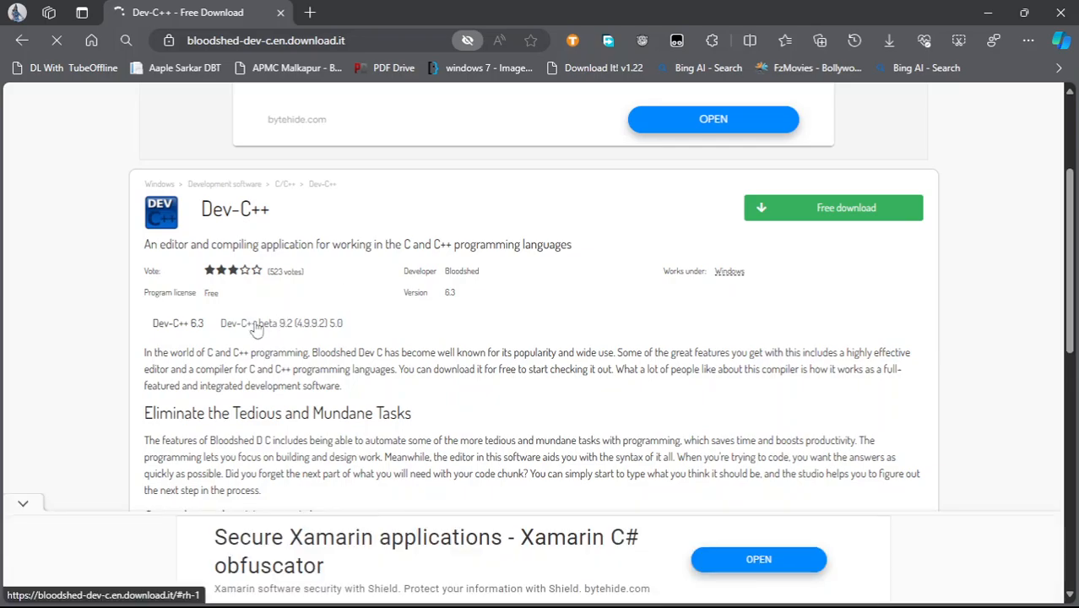
{"action": "scroll", "coordinate": [511, 378], "scroll_direction": "down", "scroll_amount": 5}
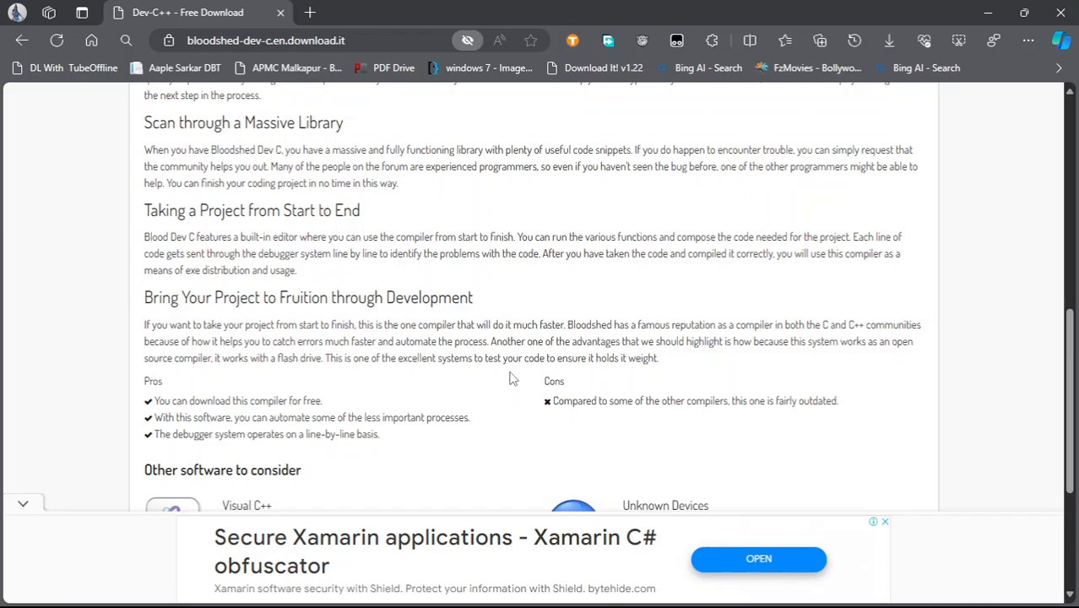
{"action": "scroll", "coordinate": [511, 378], "scroll_direction": "down", "scroll_amount": 3}
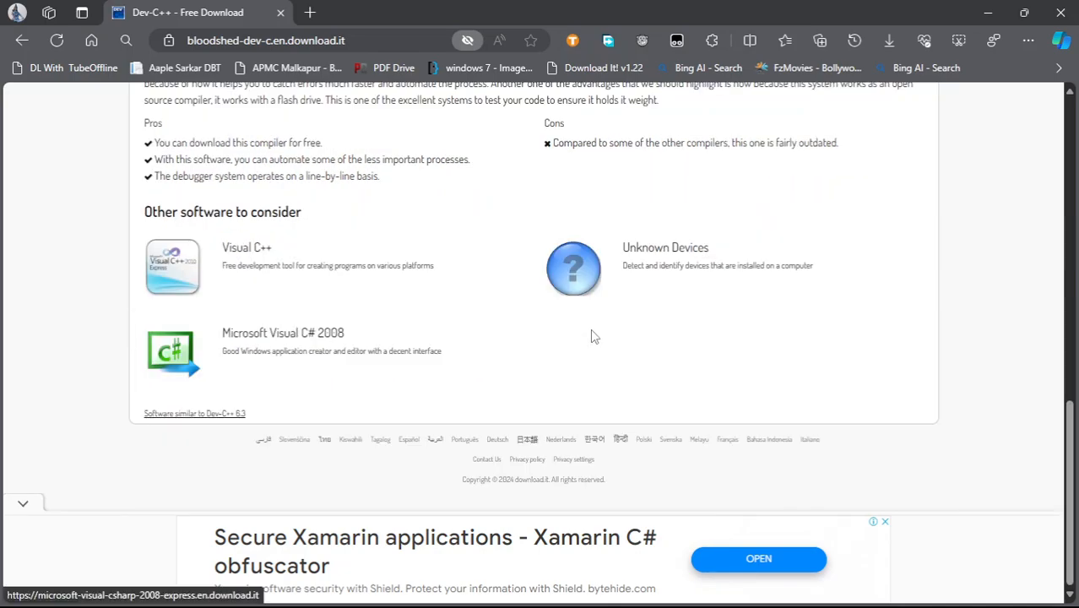
{"action": "scroll", "coordinate": [591, 335], "scroll_direction": "up", "scroll_amount": 10}
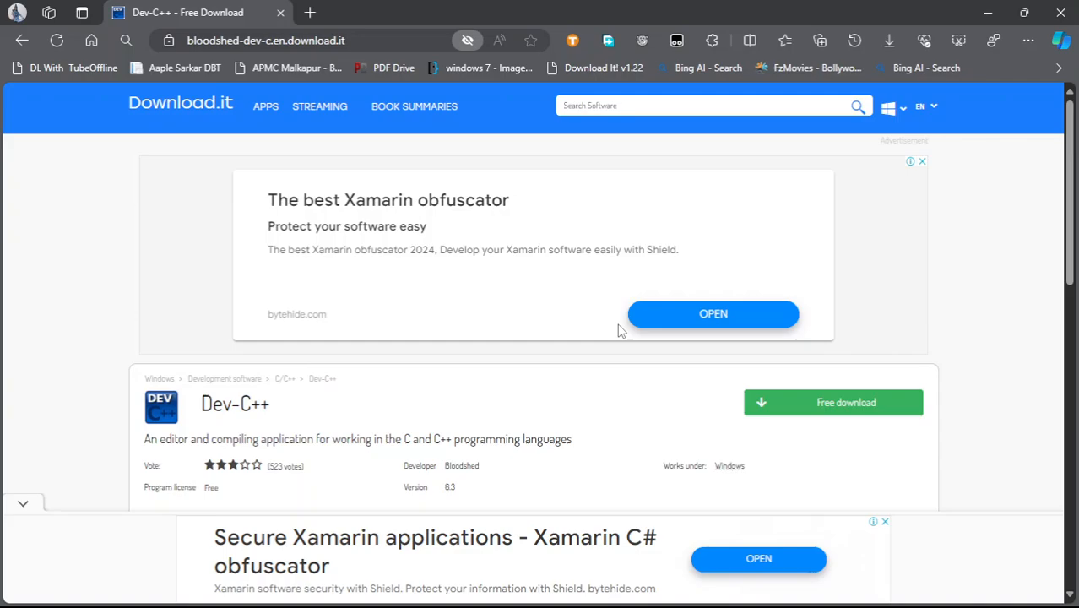
{"action": "left_click", "coordinate": [763, 403]}
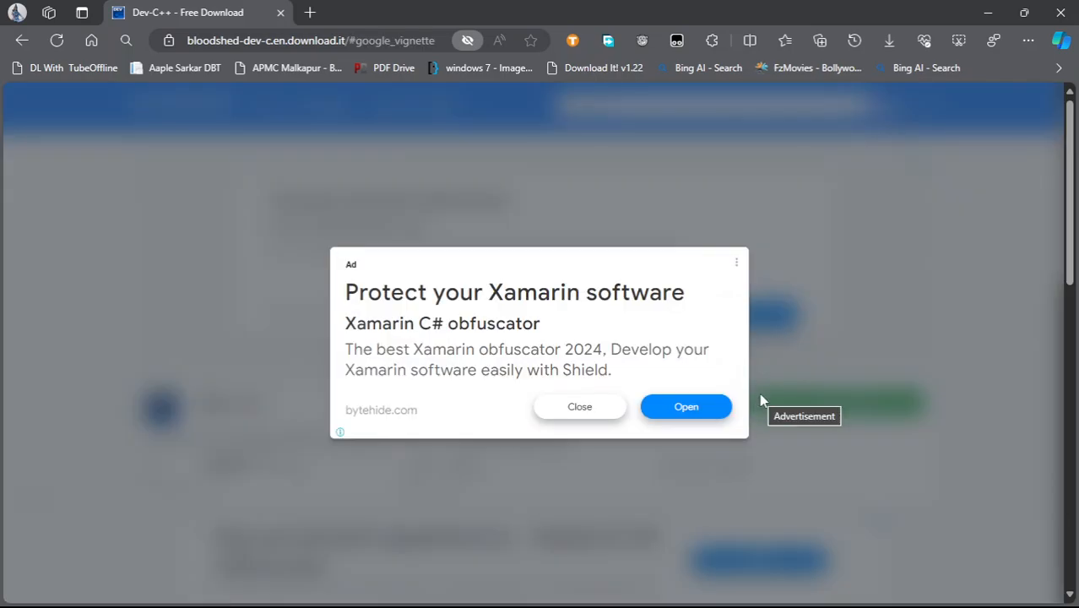
{"action": "left_click", "coordinate": [556, 408]}
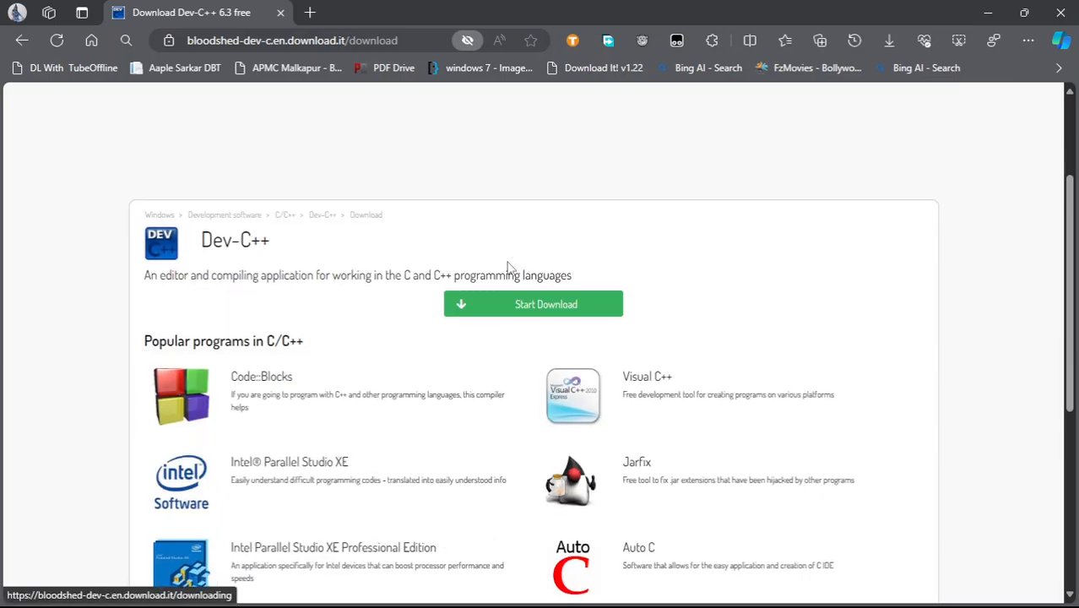
Start the Dev-C++ download from Download.it, declining the offered browser and continuing with Dev-C++
{"action": "left_click", "coordinate": [500, 305]}
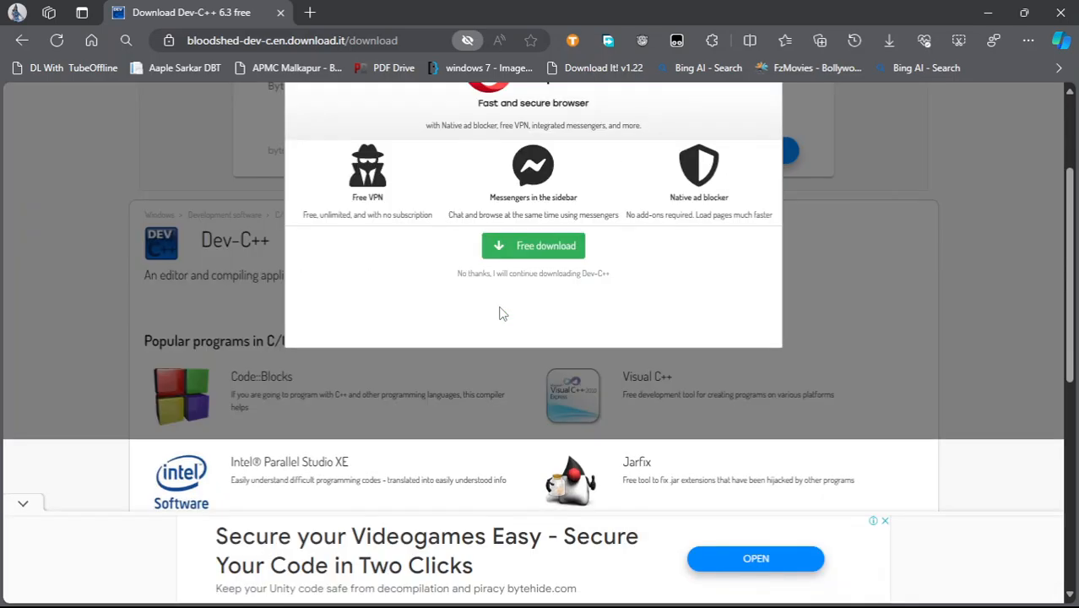
{"action": "left_click", "coordinate": [526, 245]}
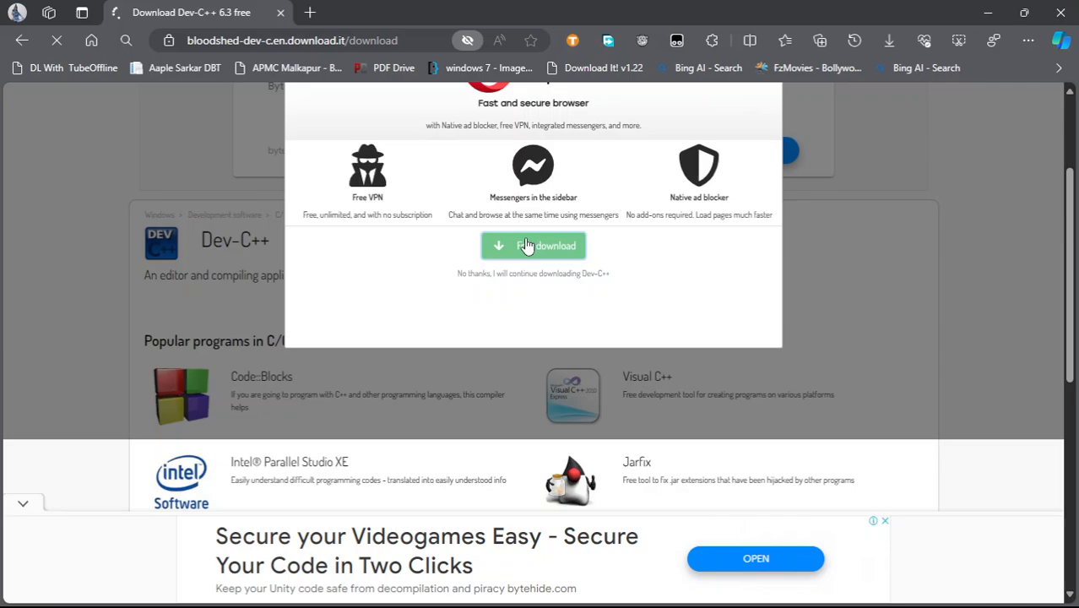
{"action": "left_click", "coordinate": [519, 276]}
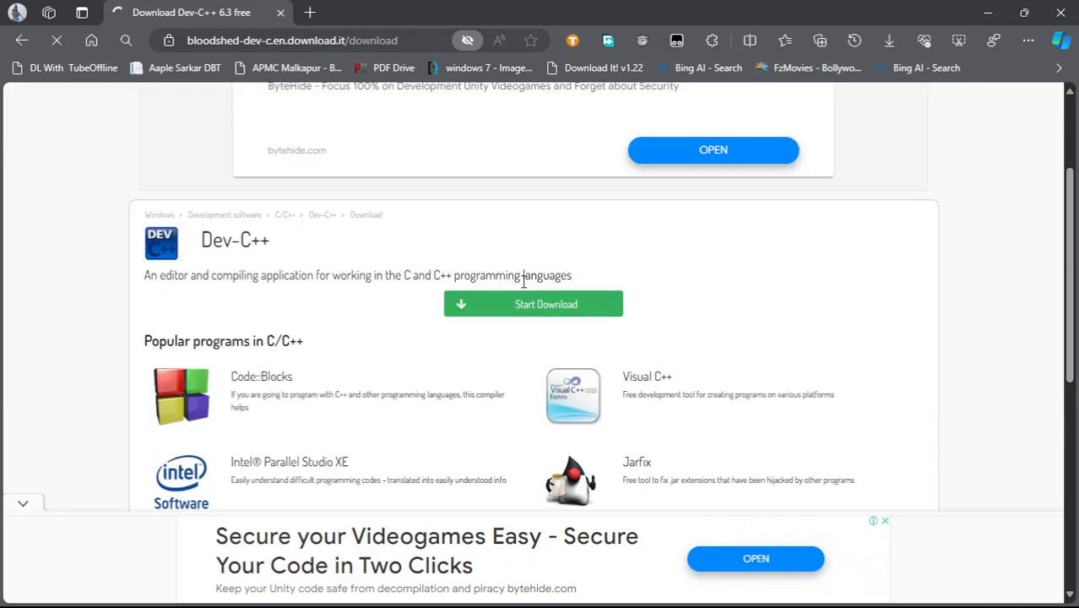
{"action": "left_click", "coordinate": [515, 304]}
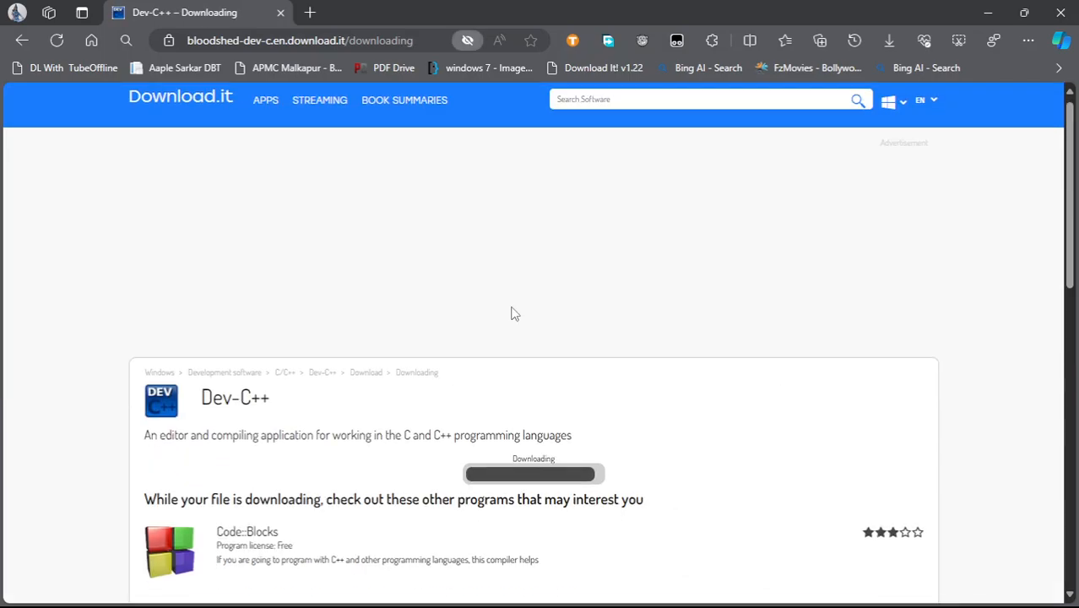
Download bloodshed-dev-c.zip with the download manager into Downloads\Compressed, creating the folder, and pause and resume the transfer
{"action": "scroll", "coordinate": [515, 314], "scroll_direction": "down", "scroll_amount": 2}
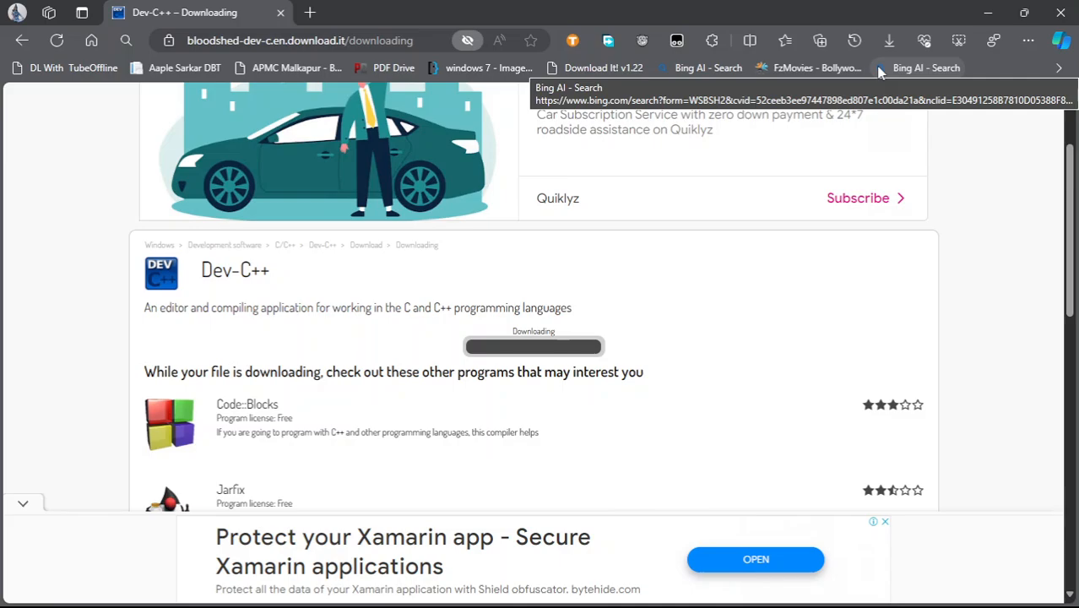
{"action": "scroll", "coordinate": [873, 236], "scroll_direction": "down", "scroll_amount": 1}
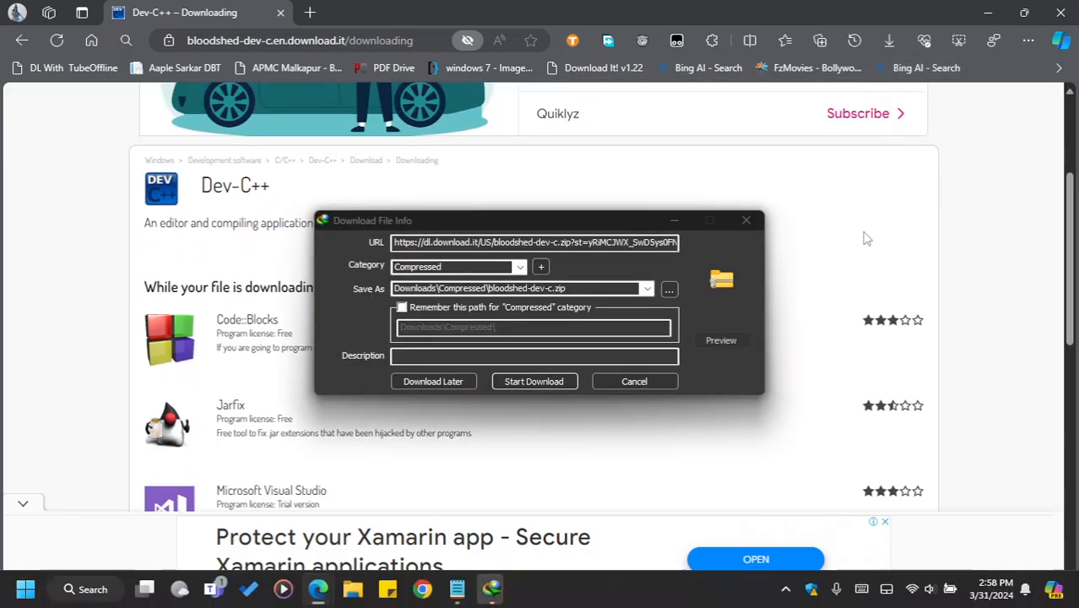
{"action": "left_click", "coordinate": [567, 382]}
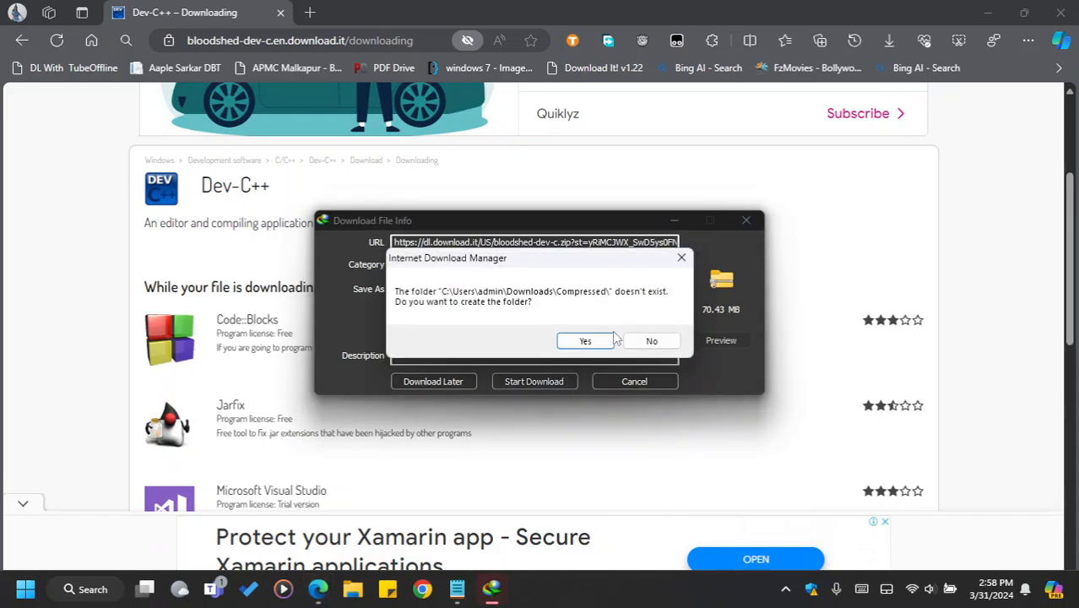
{"action": "left_click", "coordinate": [586, 340]}
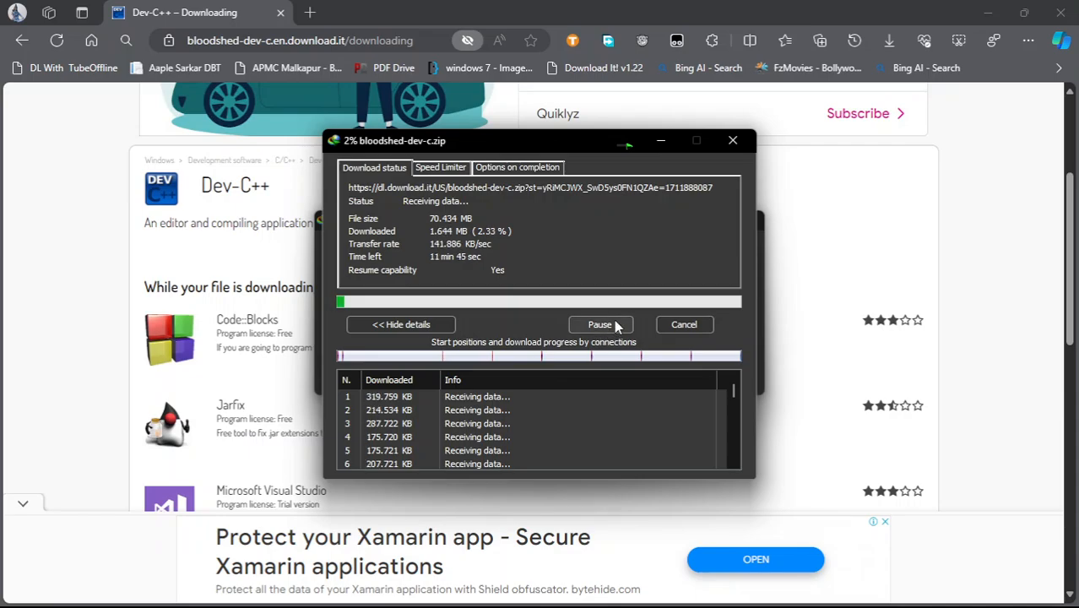
{"action": "left_click", "coordinate": [615, 326]}
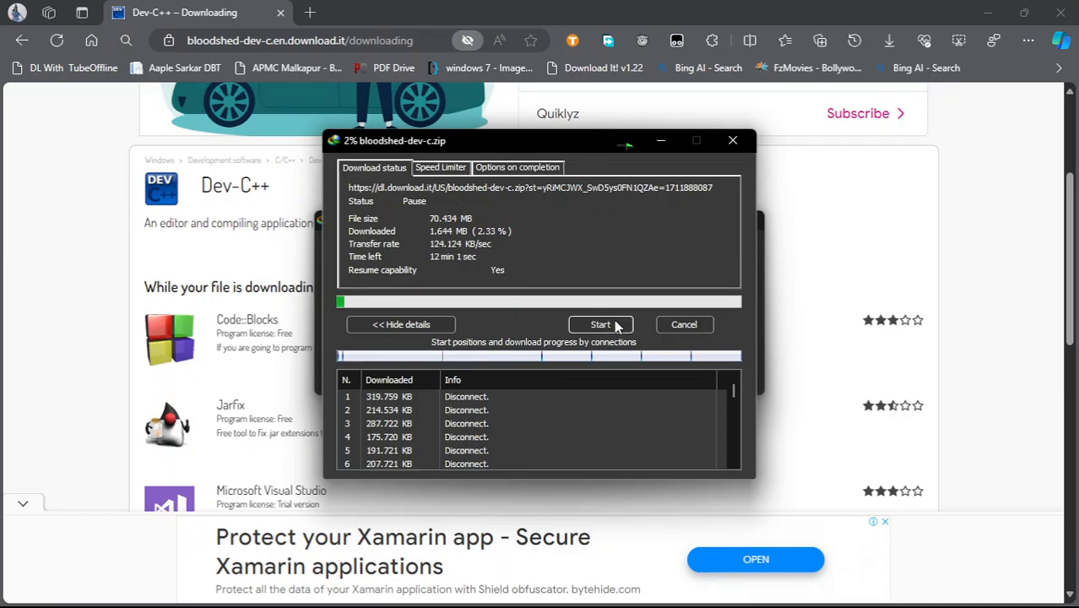
{"action": "left_click", "coordinate": [616, 327]}
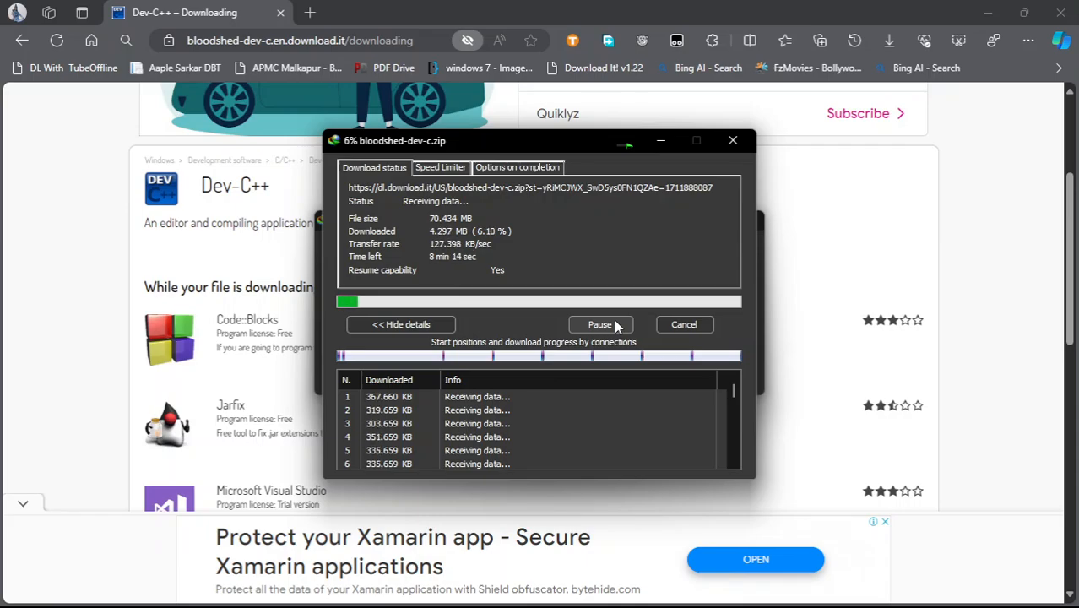
{"action": "mouse_move", "coordinate": [397, 596]}
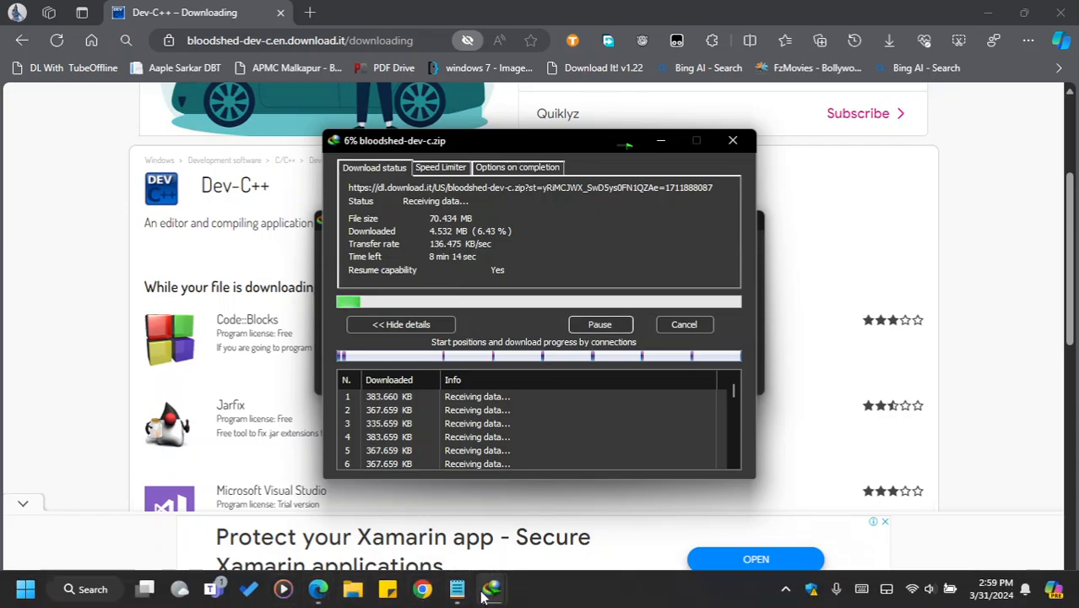
{"action": "left_click", "coordinate": [785, 589]}
{"action": "left_click", "coordinate": [754, 541]}
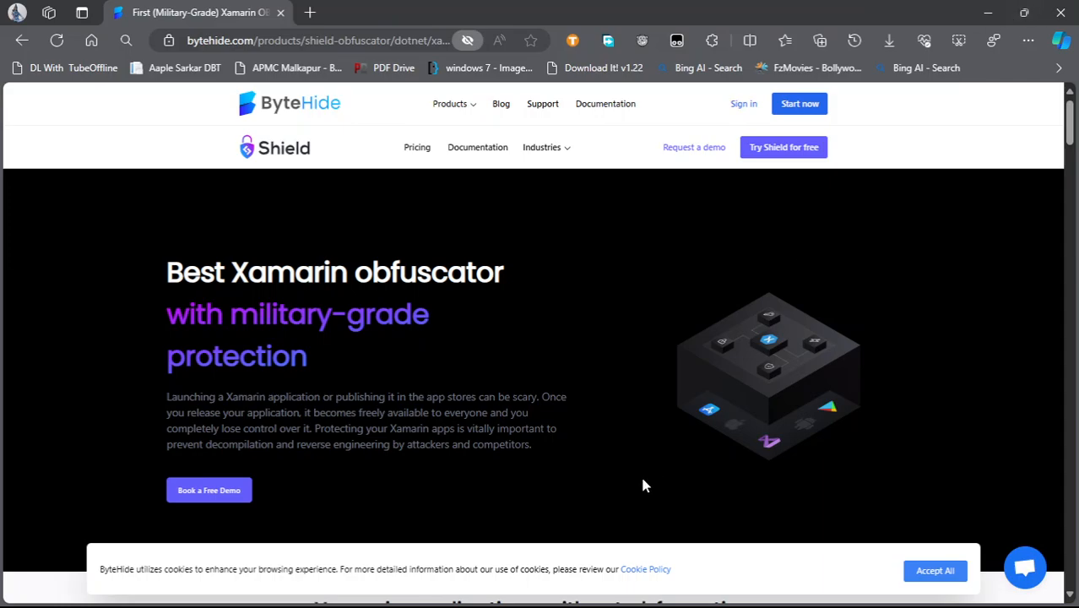
Switch to File Explorer and open the Compressed folder inside Downloads
{"action": "mouse_move", "coordinate": [447, 604]}
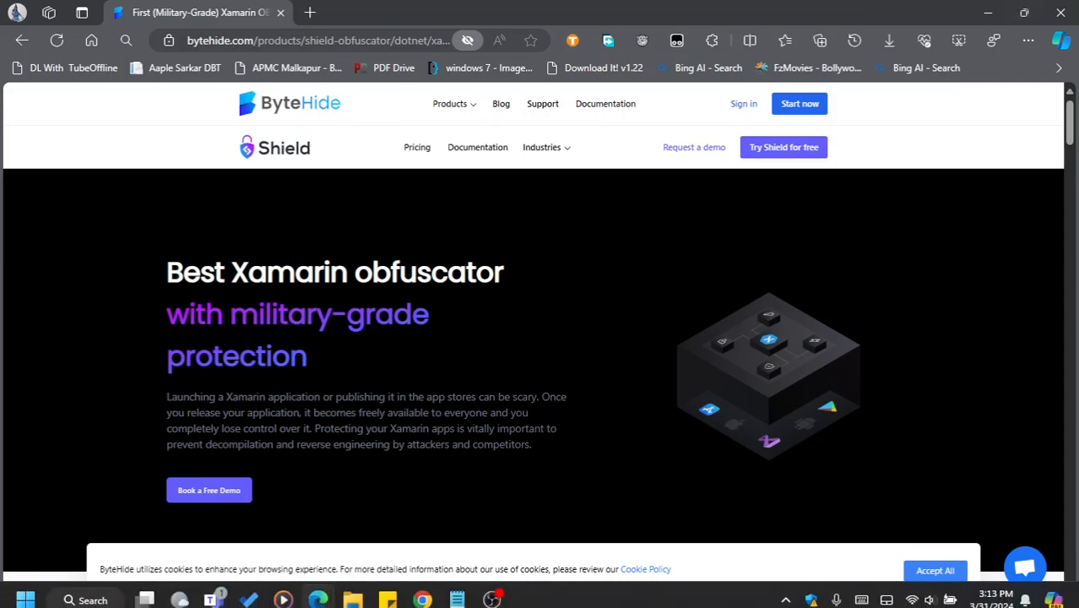
{"action": "left_click", "coordinate": [354, 591]}
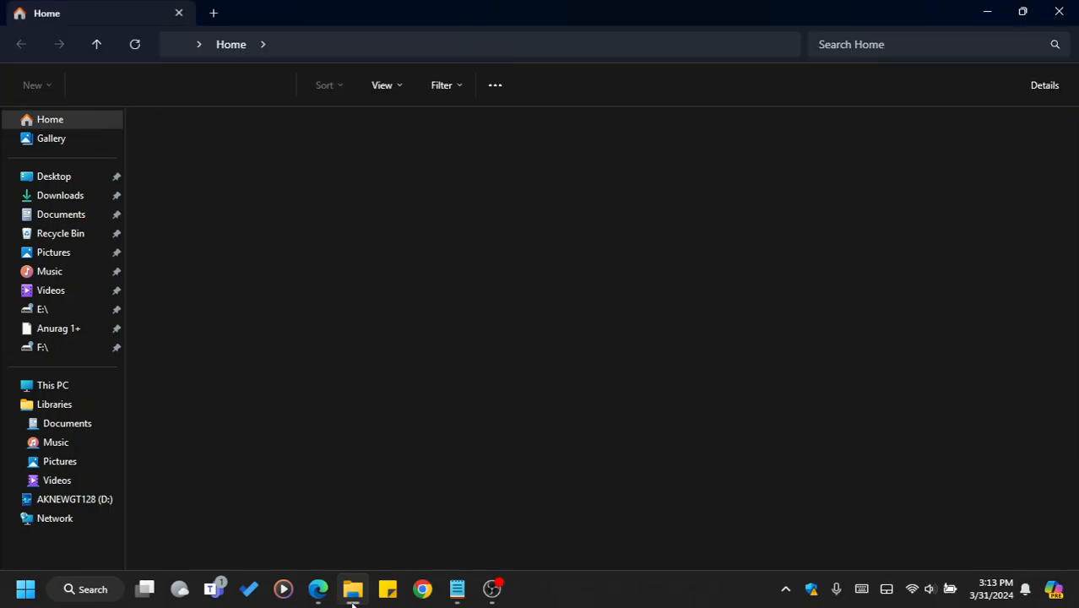
{"action": "left_click", "coordinate": [70, 204]}
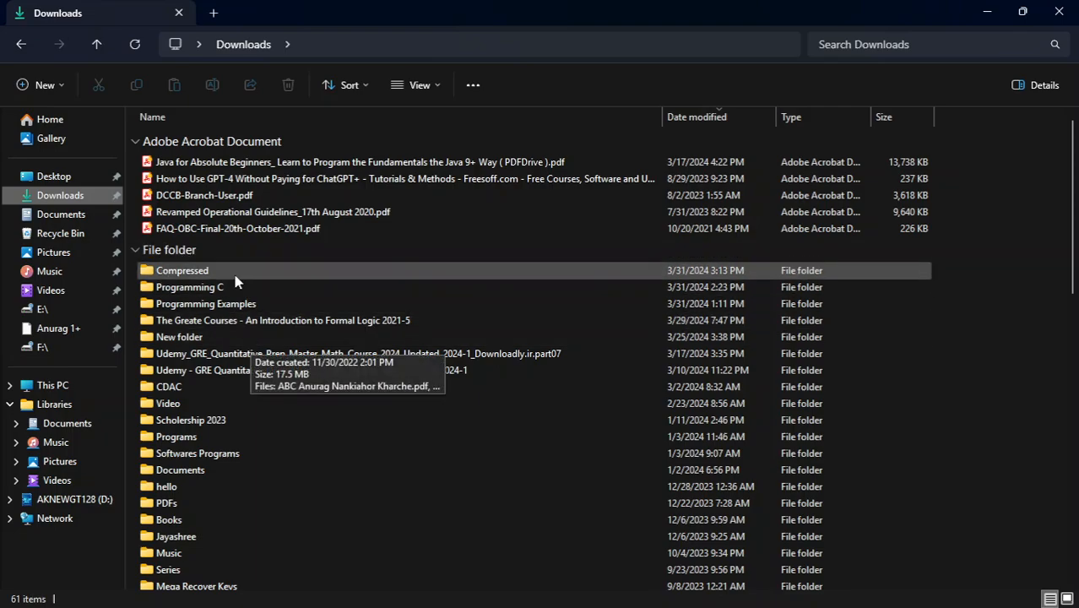
{"action": "left_click", "coordinate": [230, 277]}
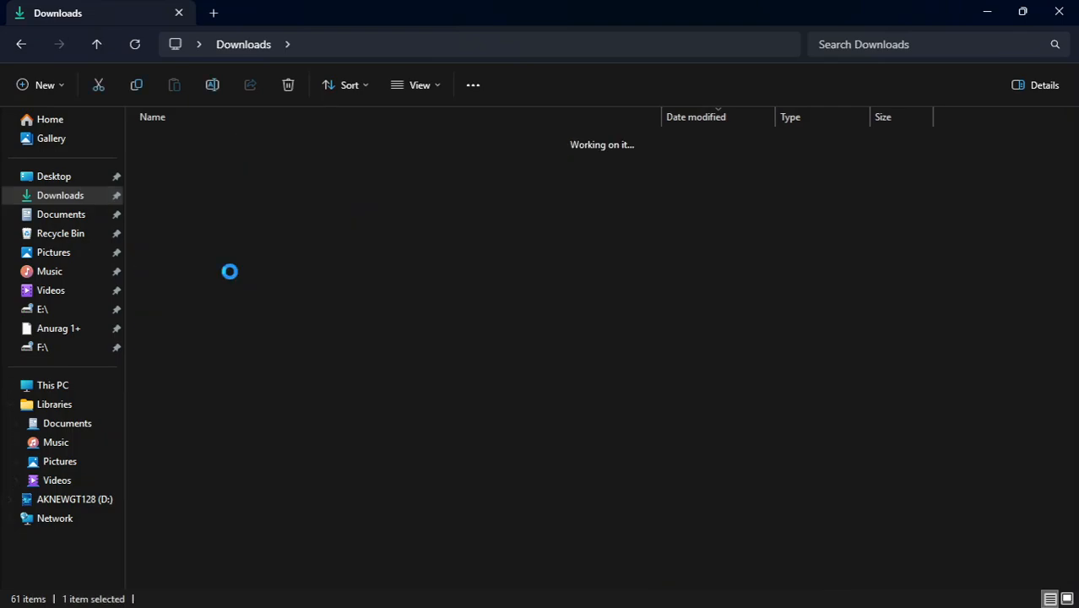
Extract bloodshed-dev-c.zip directly into the current folder with WinRAR
{"action": "left_click", "coordinate": [283, 172]}
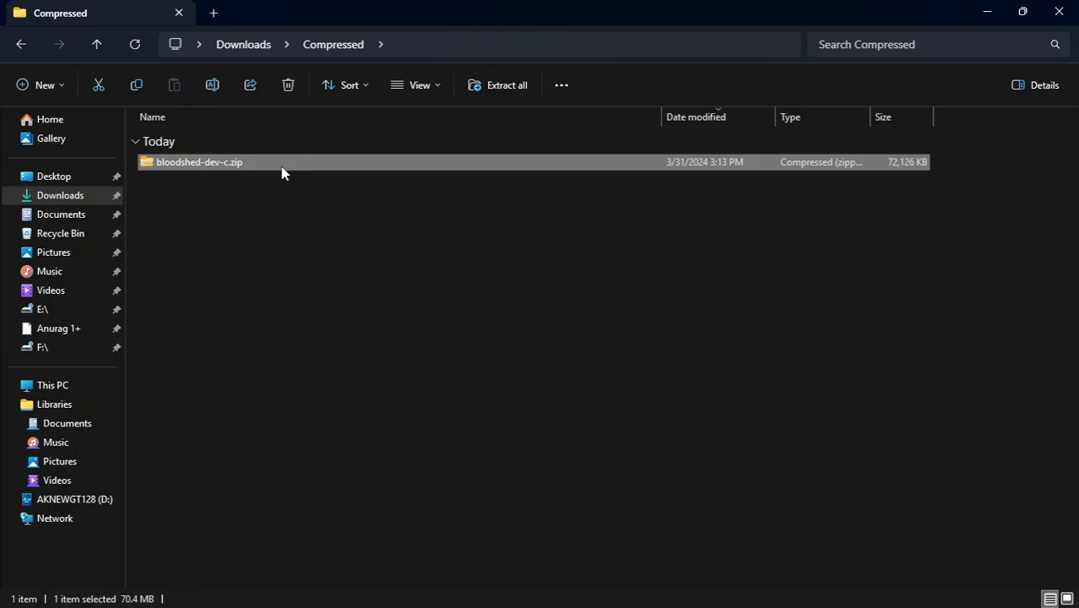
{"action": "right_click", "coordinate": [283, 172]}
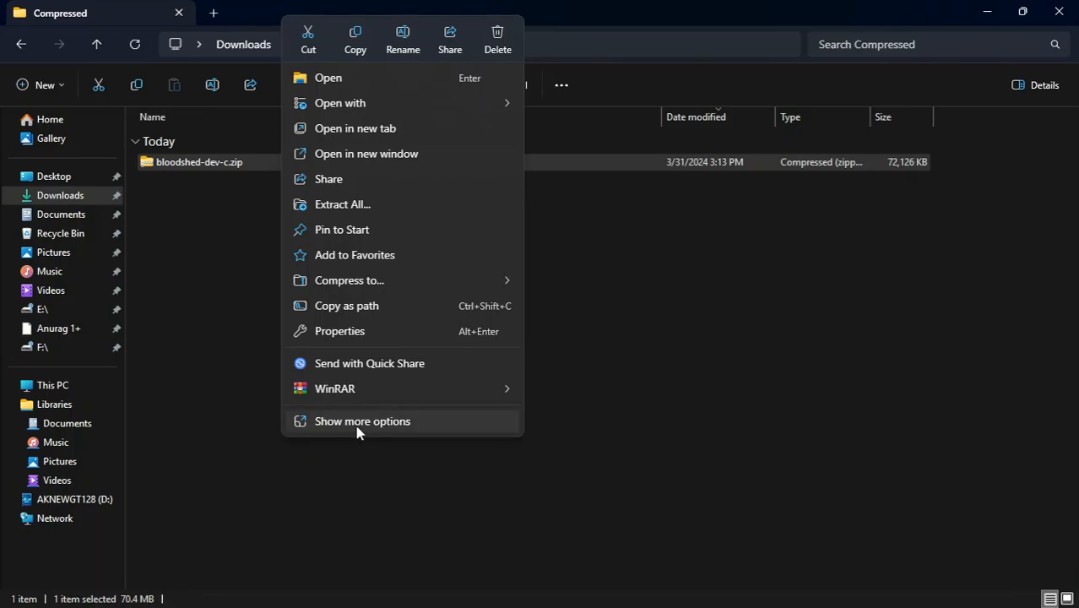
{"action": "mouse_move", "coordinate": [366, 393]}
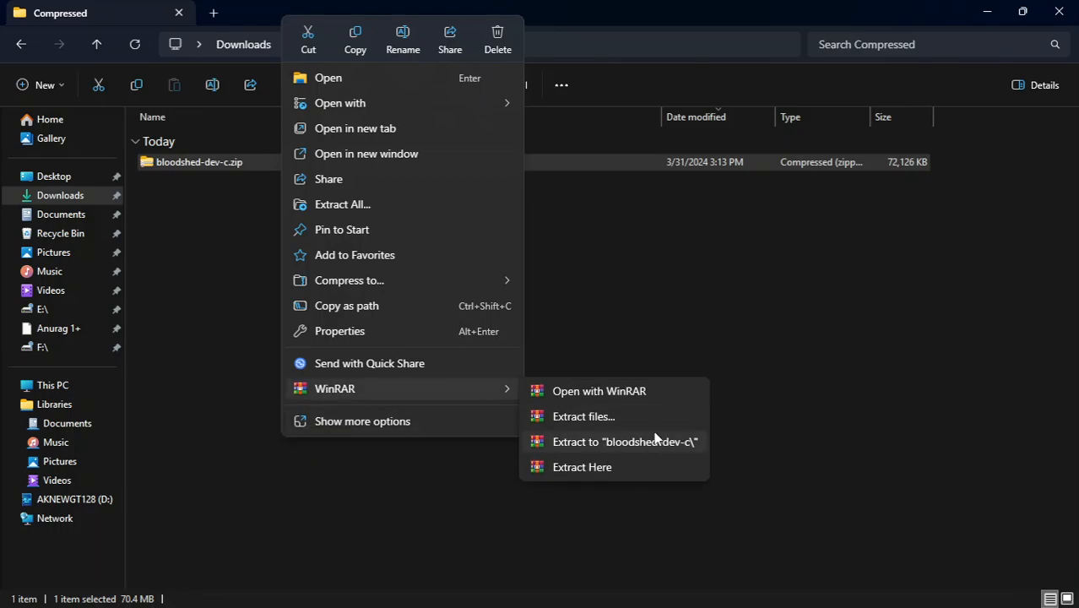
{"action": "left_click", "coordinate": [626, 469]}
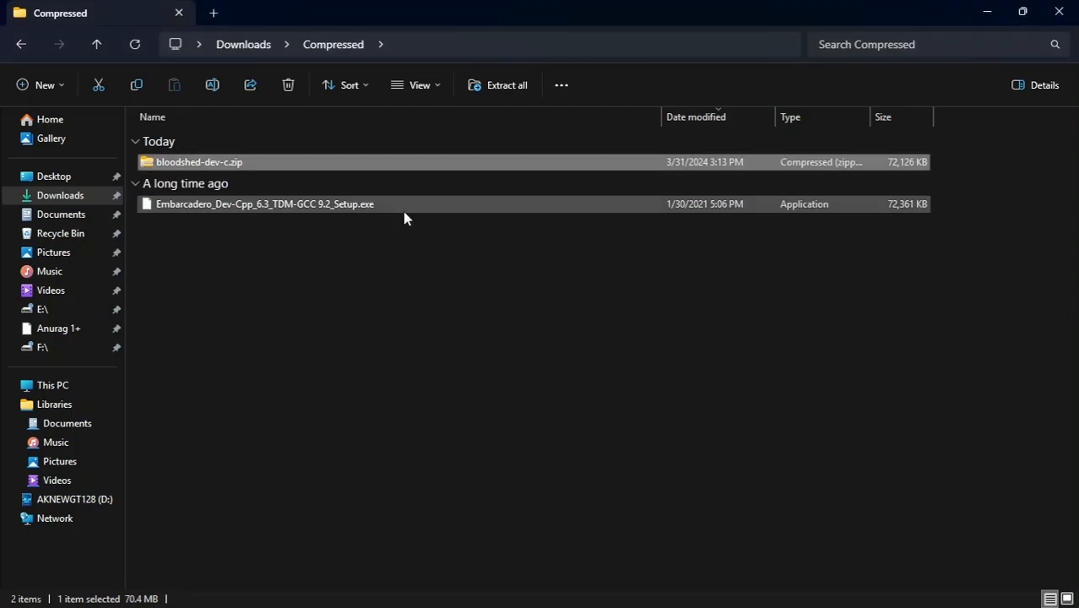
Run Embarcadero_Dev-Cpp_6.3_TDM-GCC 9.2_Setup.exe and choose English as the installer language
{"action": "left_click", "coordinate": [410, 213]}
{"action": "double_click", "coordinate": [411, 213]}
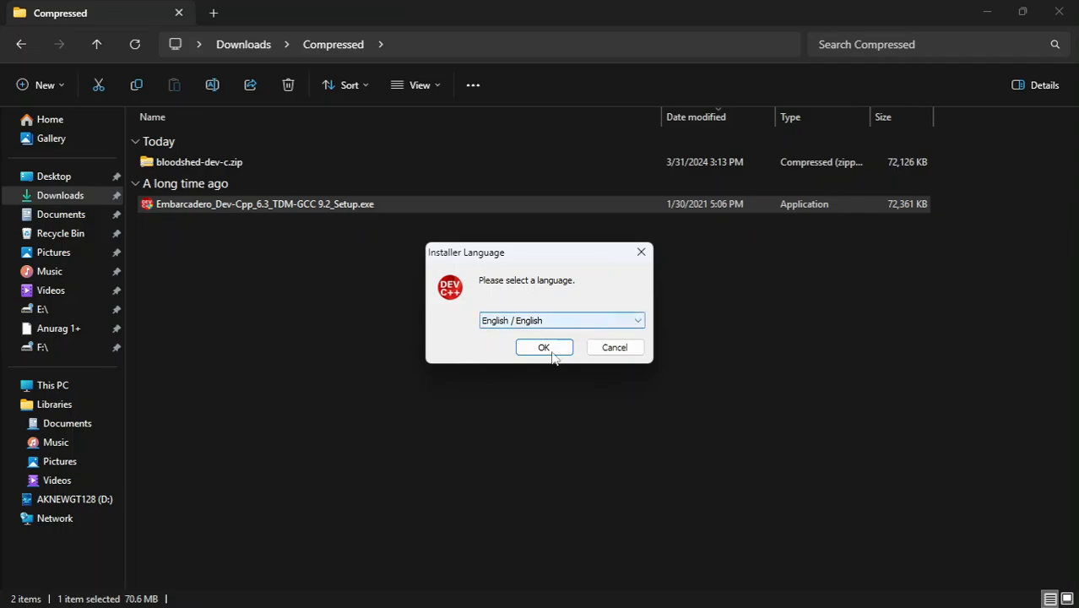
{"action": "left_click", "coordinate": [565, 326]}
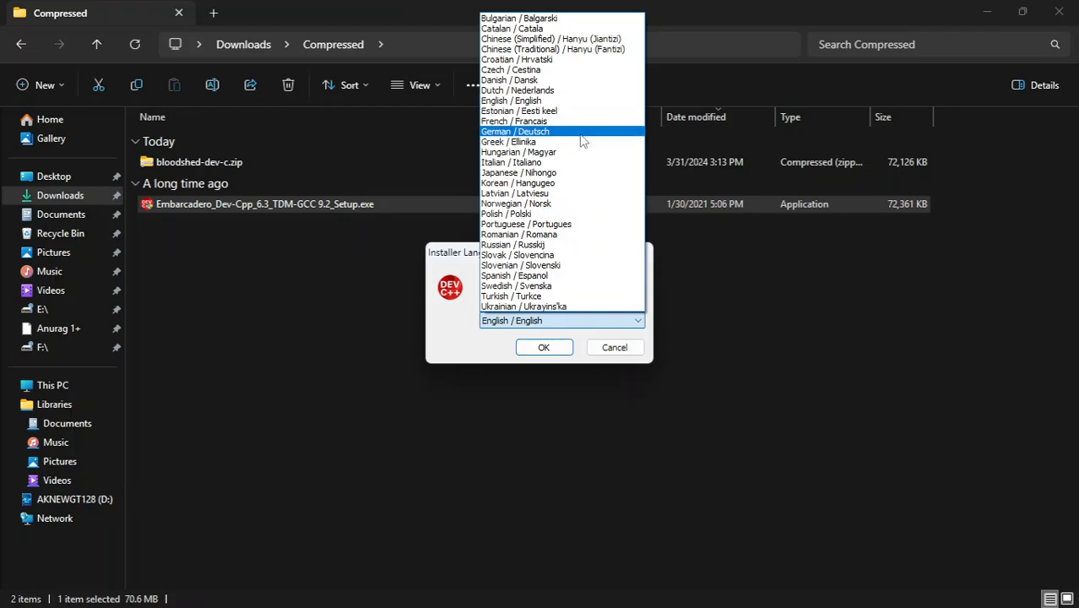
{"action": "left_click", "coordinate": [539, 101]}
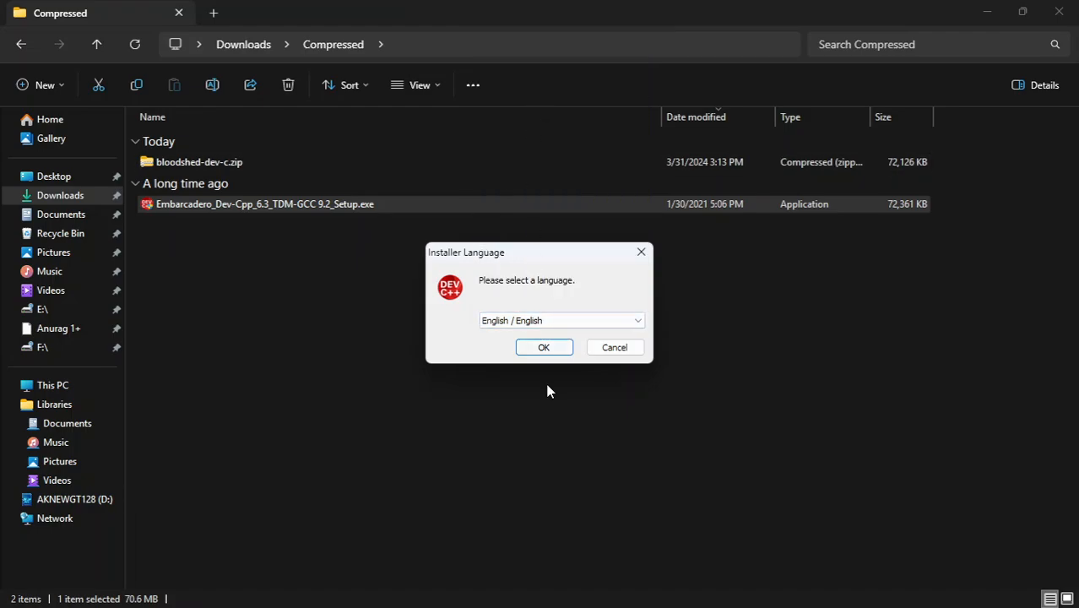
{"action": "left_click", "coordinate": [537, 349]}
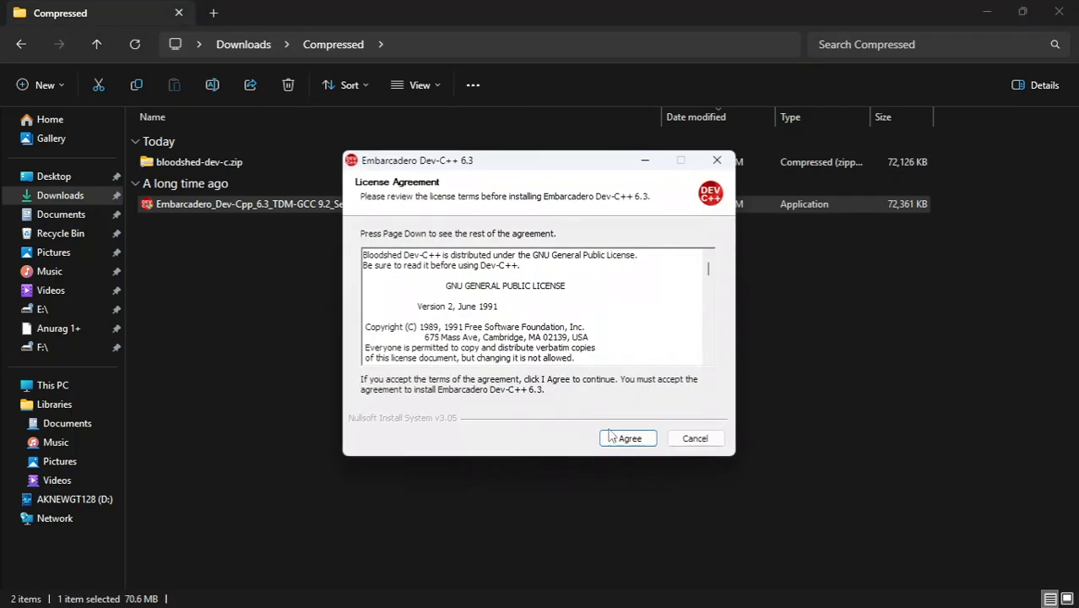
Accept the license agreement, keep the Full install type and start the installation in C:\Program Files (x86)\Embarcadero\Dev-Cpp
{"action": "left_click", "coordinate": [622, 437]}
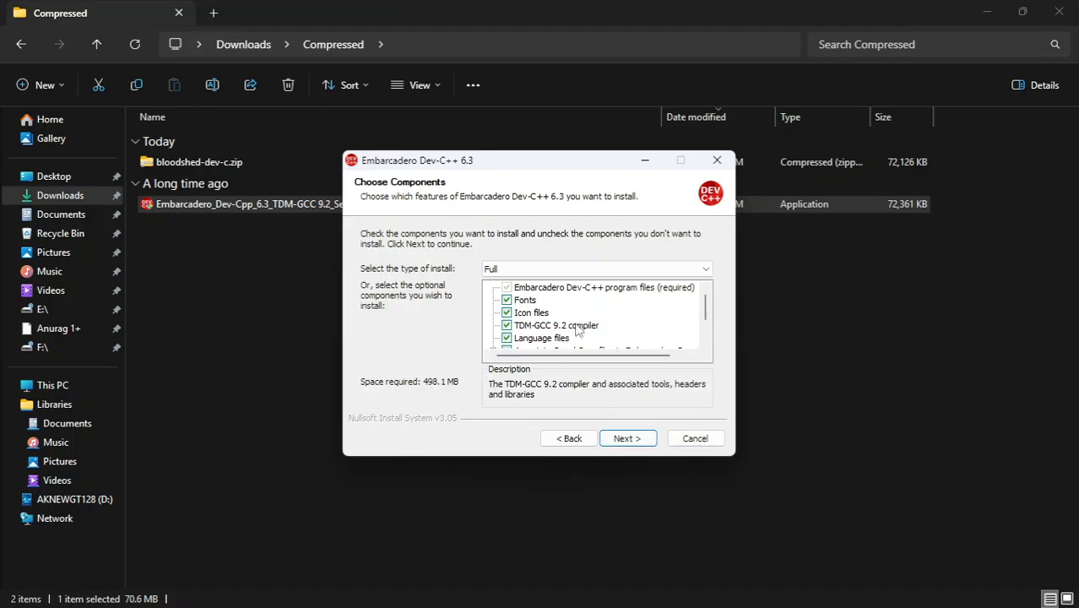
{"action": "scroll", "coordinate": [578, 333], "scroll_direction": "down", "scroll_amount": 1}
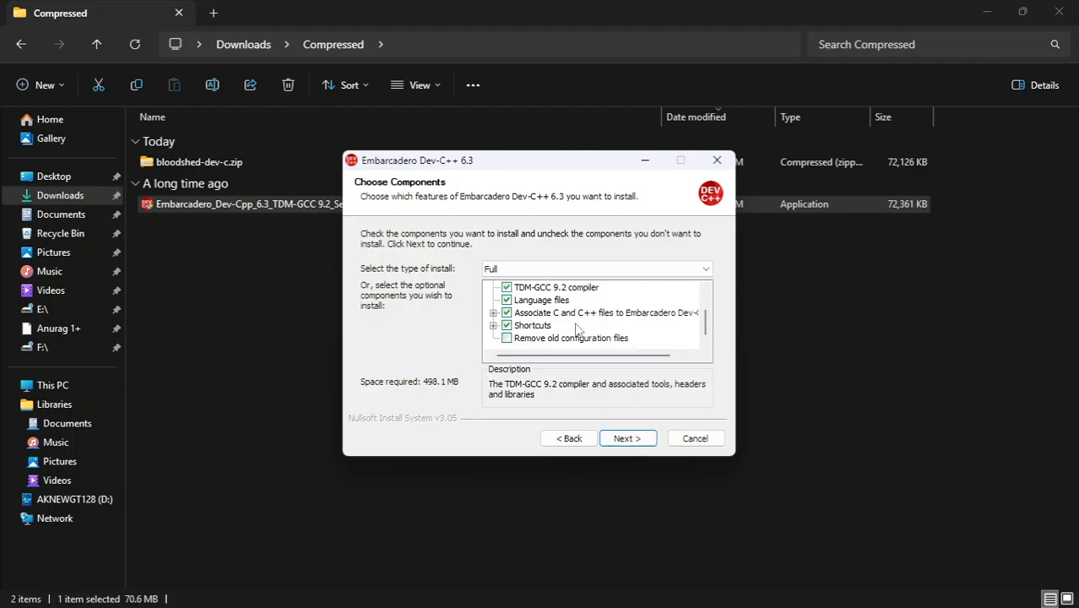
{"action": "left_click", "coordinate": [625, 438]}
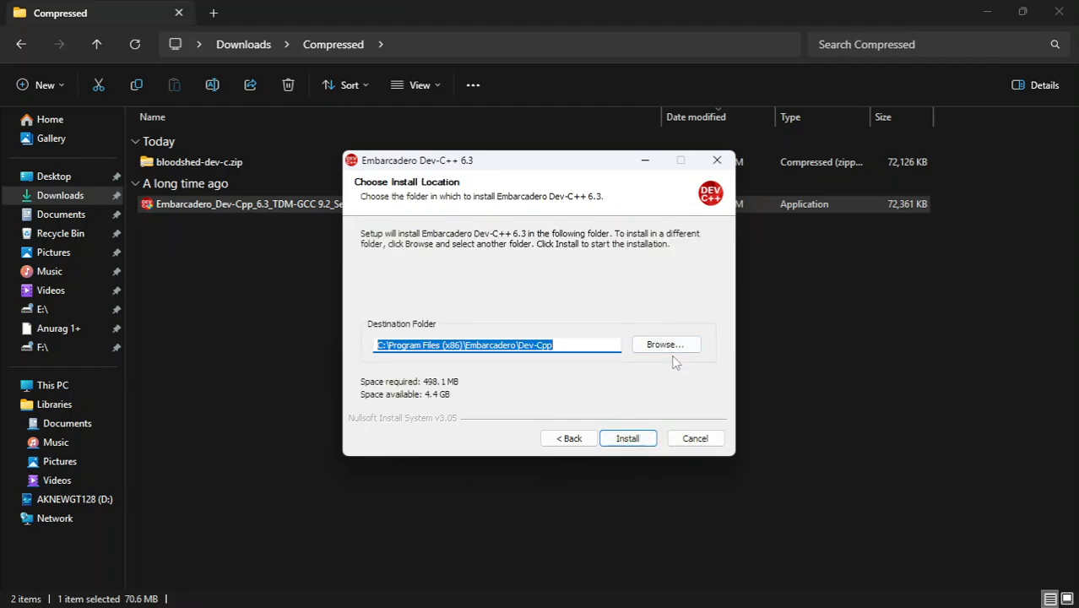
{"action": "left_click", "coordinate": [645, 439]}
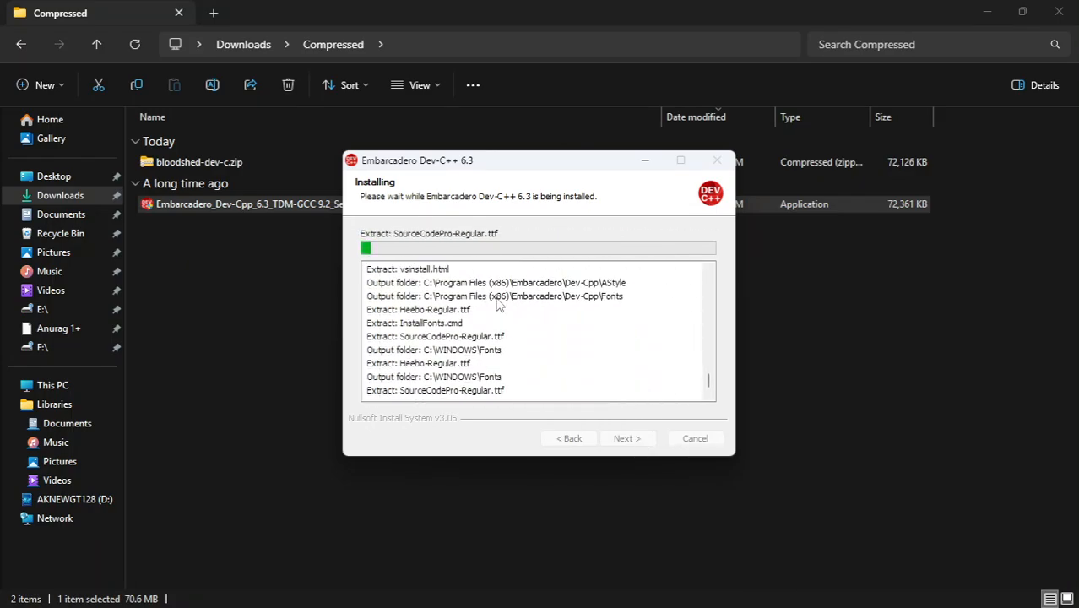
Minimize the installer and close the File Explorer and browser windows to clear the desktop
{"action": "left_click", "coordinate": [646, 161]}
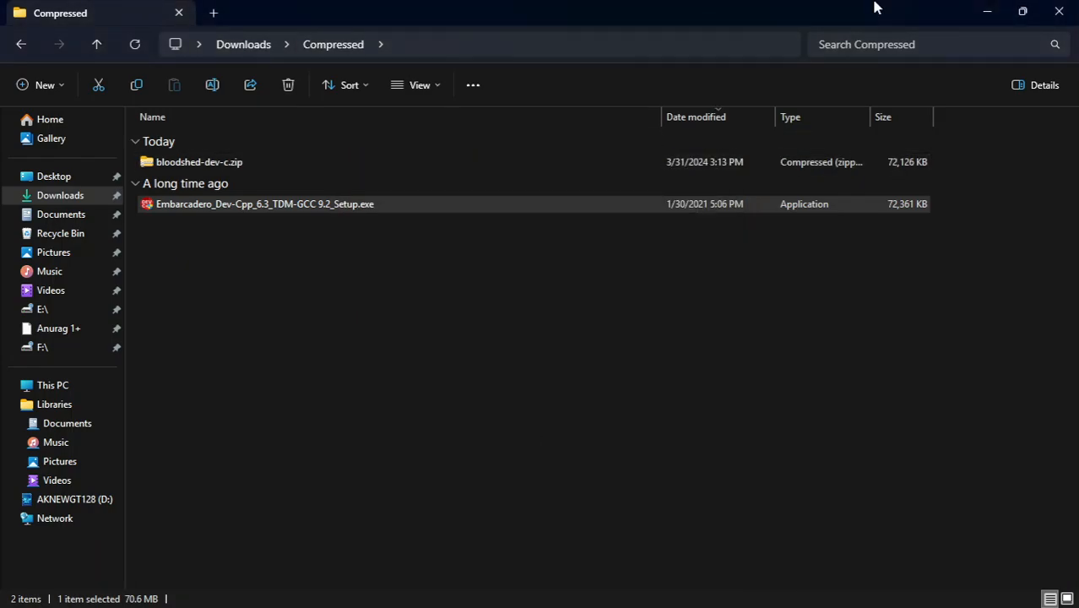
{"action": "left_click", "coordinate": [1059, 11]}
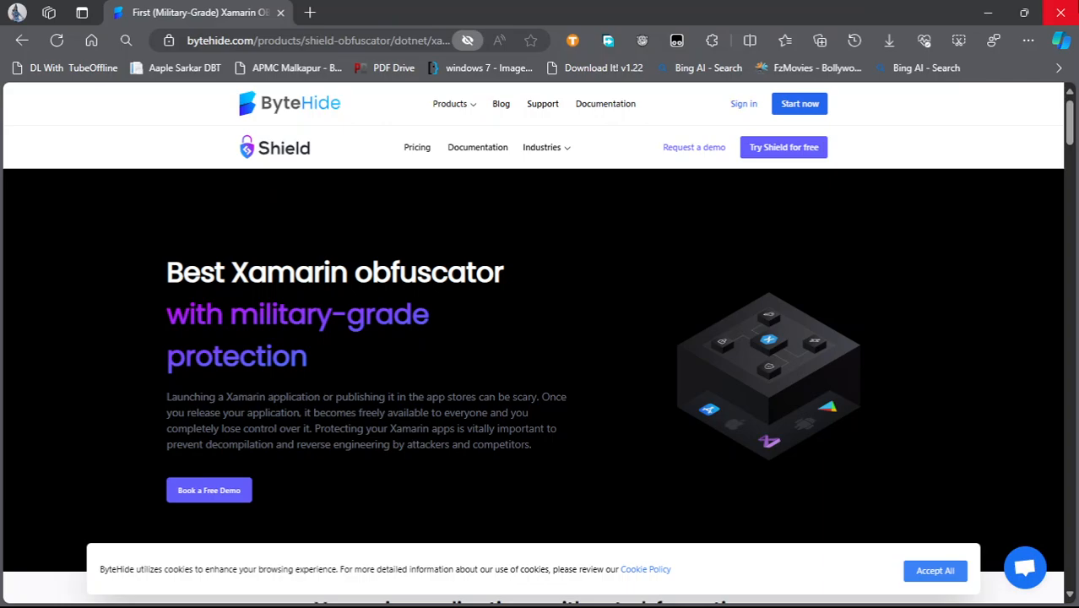
{"action": "left_click", "coordinate": [1060, 12]}
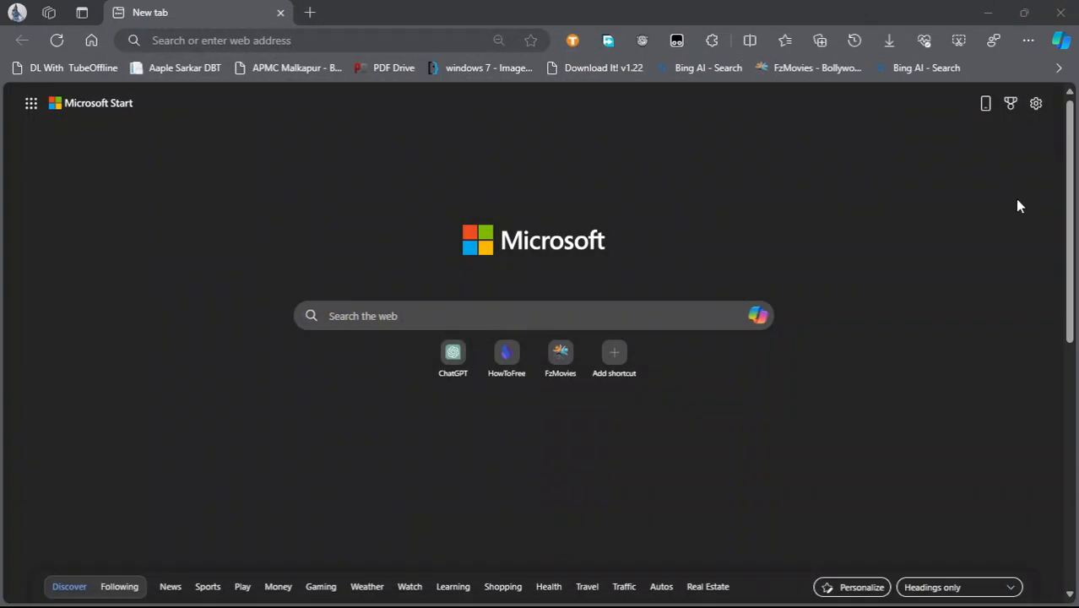
{"action": "left_click", "coordinate": [1063, 12]}
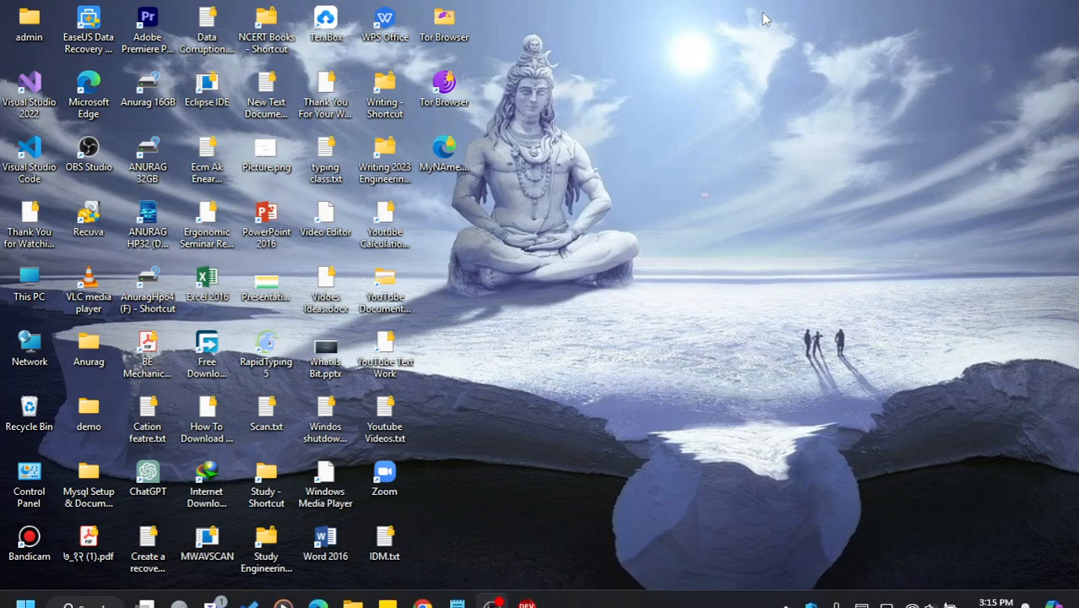
Bring back the Dev-C++ 6.3 installer, finish the setup and launch Embarcadero Dev-C++ from its desktop shortcut
{"action": "left_click", "coordinate": [491, 589]}
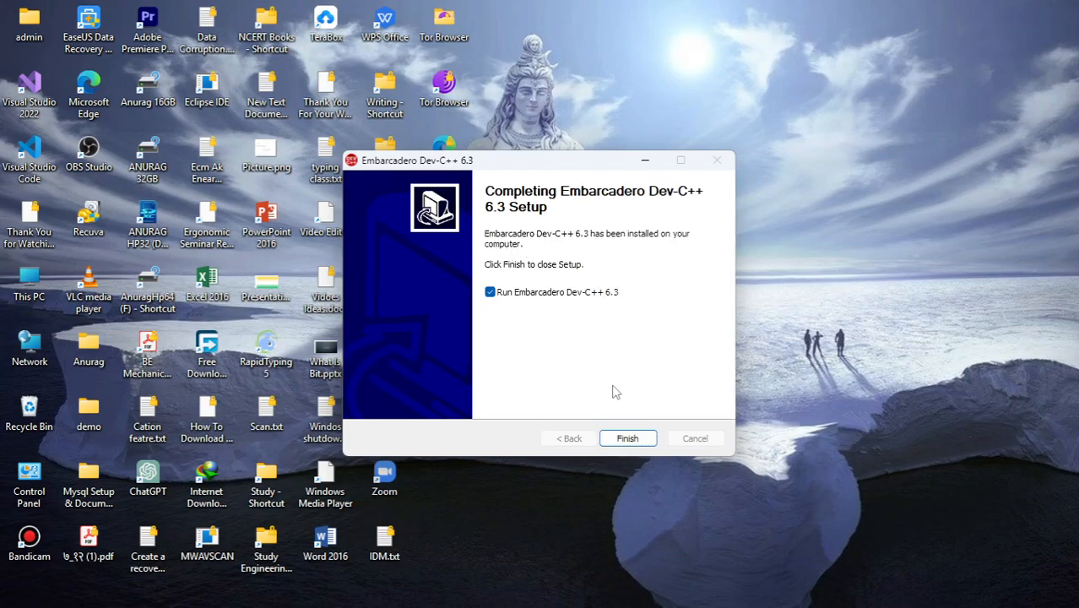
{"action": "left_click", "coordinate": [628, 438]}
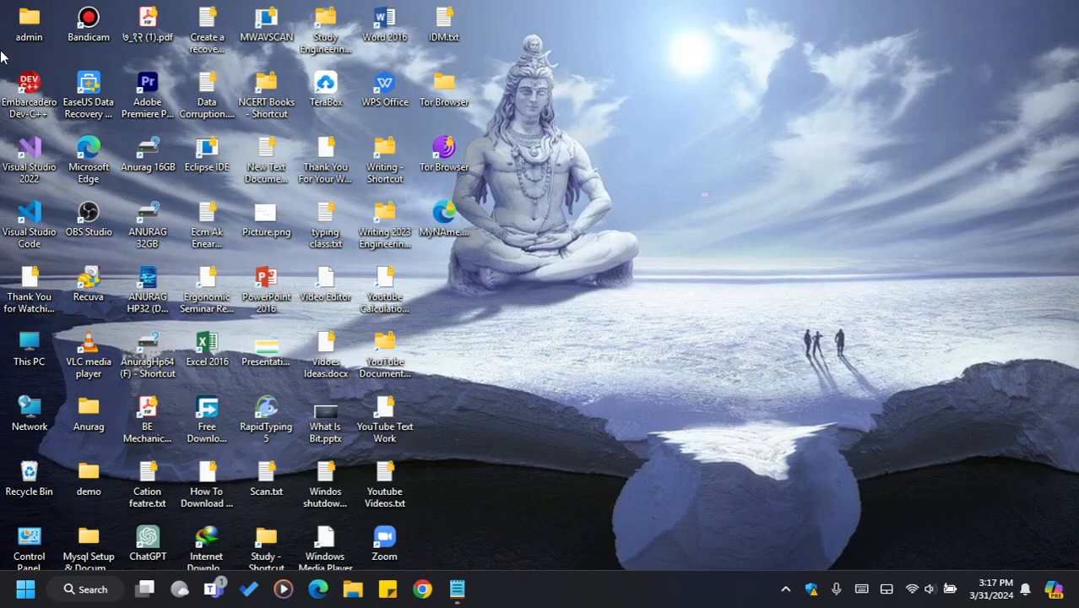
{"action": "double_click", "coordinate": [30, 95]}
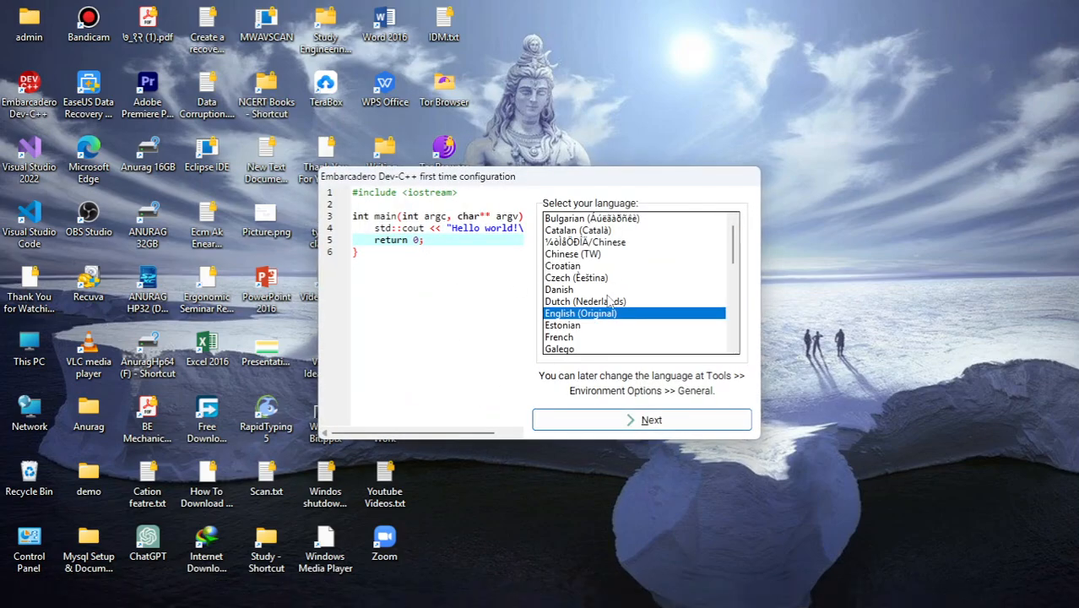
Keep English (Original) as the interface language and set the editor font to Constantia in the first-time configuration
{"action": "left_click", "coordinate": [585, 429]}
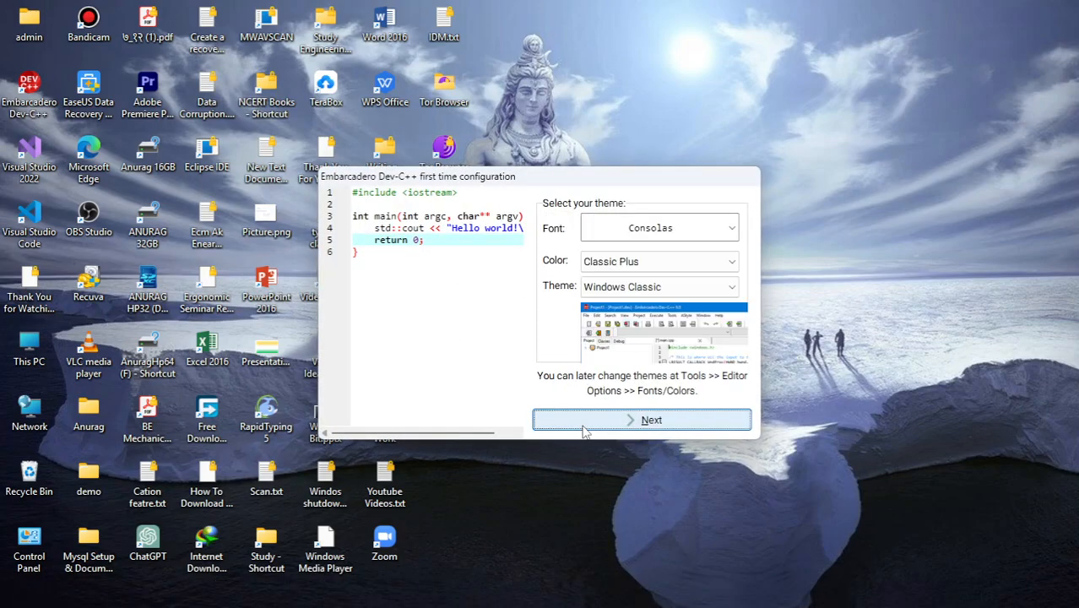
{"action": "left_click", "coordinate": [657, 240]}
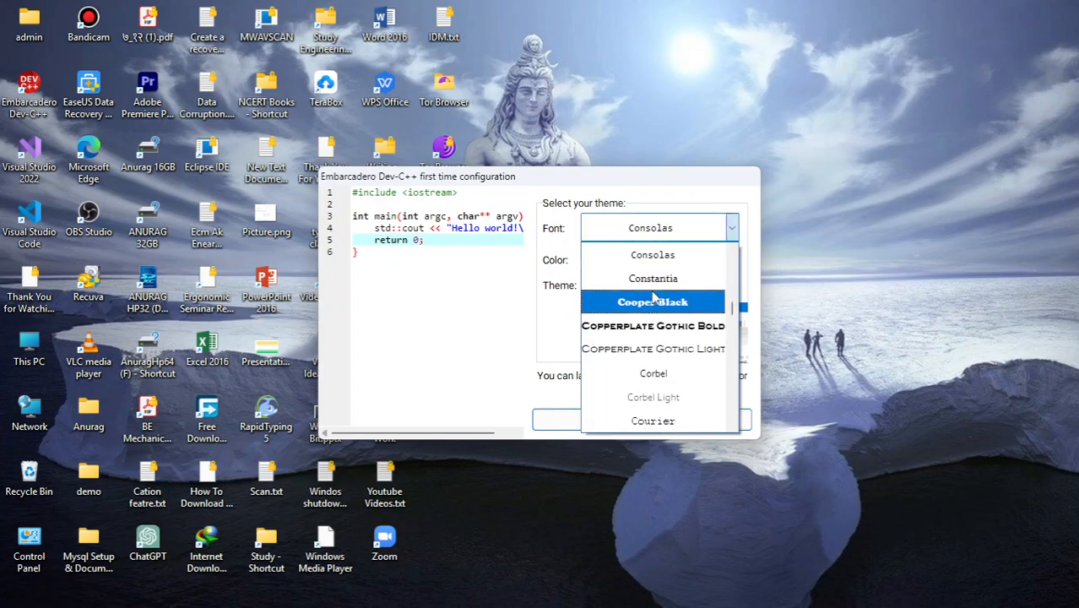
{"action": "left_click", "coordinate": [654, 279]}
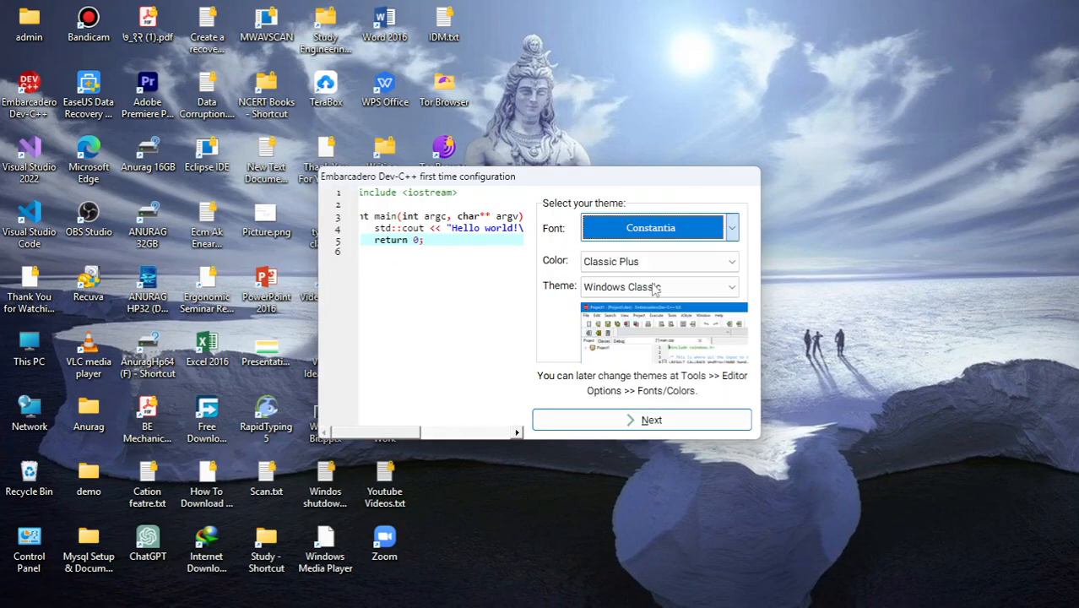
{"action": "left_click", "coordinate": [652, 239]}
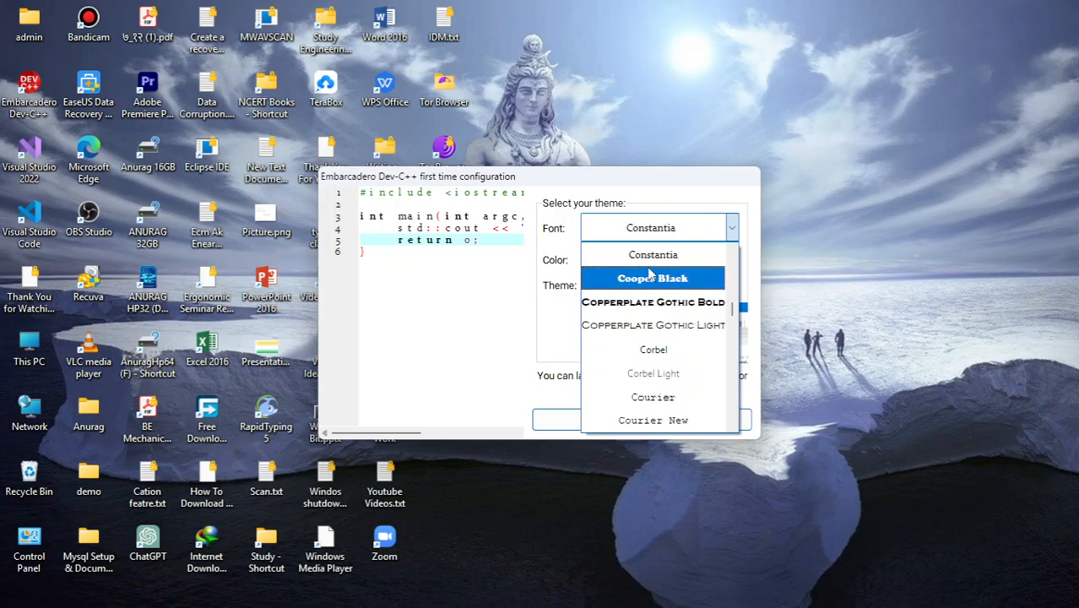
{"action": "left_click", "coordinate": [651, 254]}
Preview the Ocean and Matrix color schemes and set the editor color to PlasticCodeWrap
{"action": "left_click", "coordinate": [647, 263]}
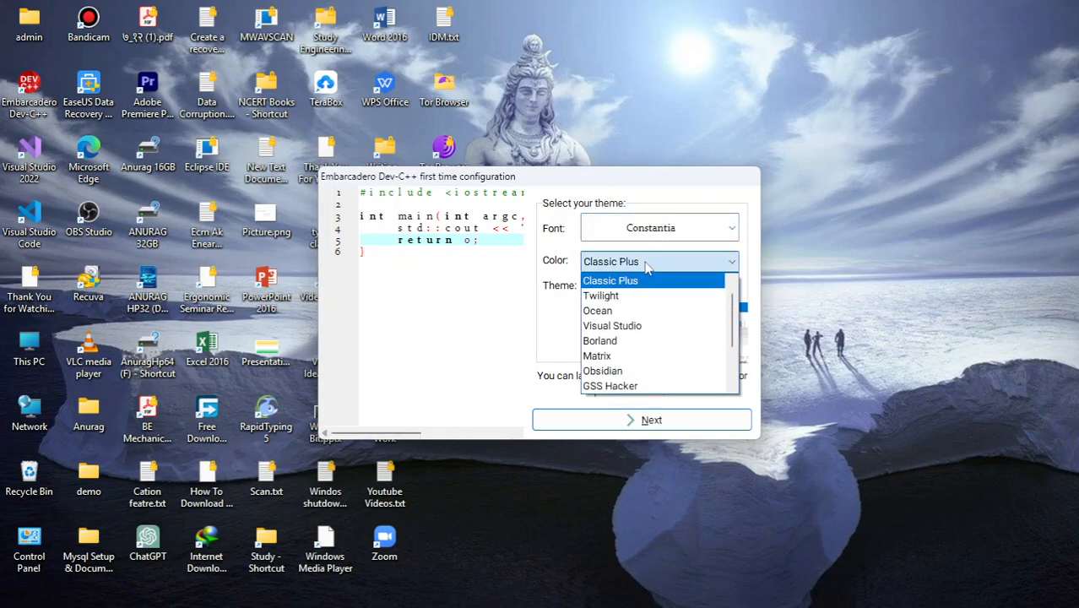
{"action": "left_click", "coordinate": [632, 311]}
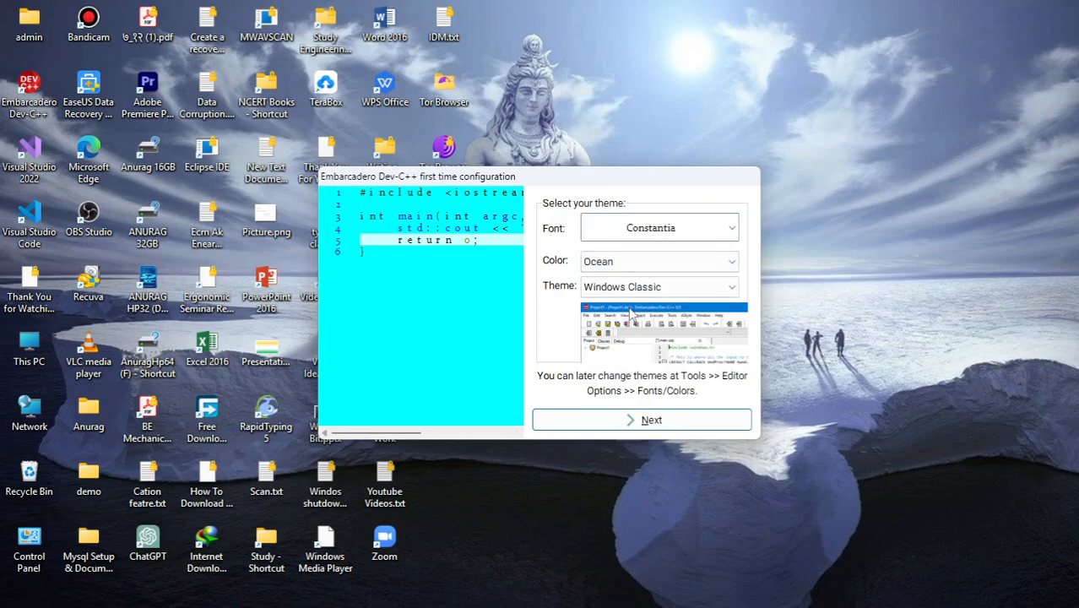
{"action": "left_click", "coordinate": [636, 262]}
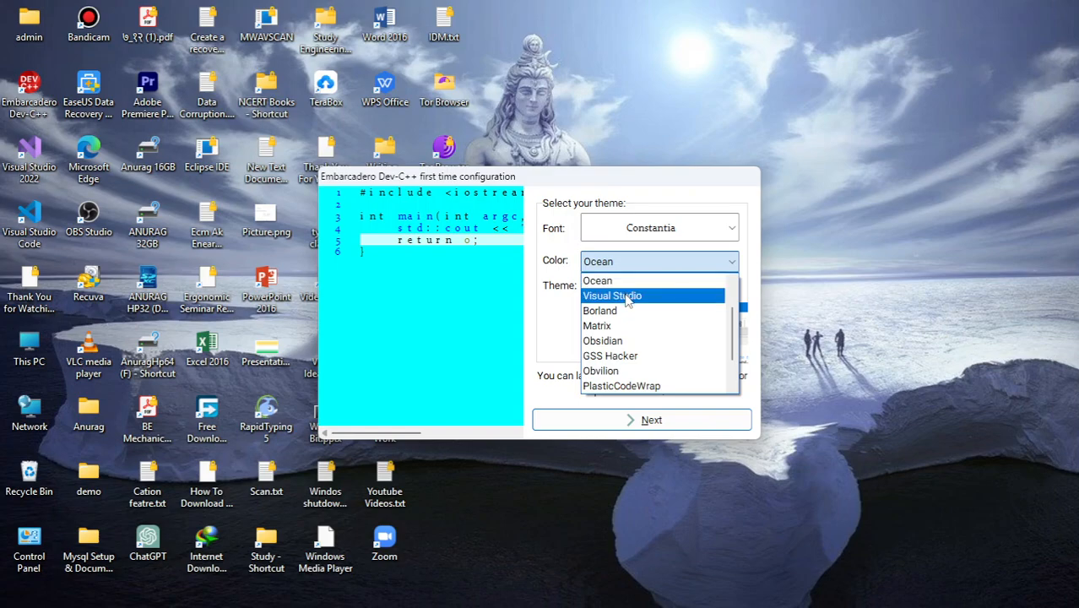
{"action": "left_click", "coordinate": [627, 326]}
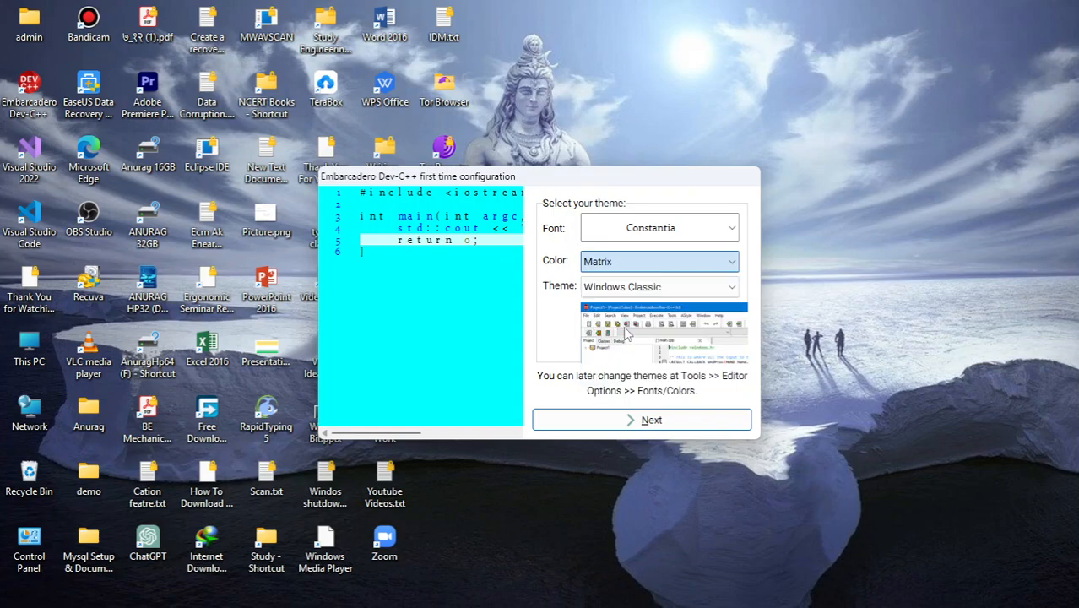
{"action": "left_click", "coordinate": [631, 267]}
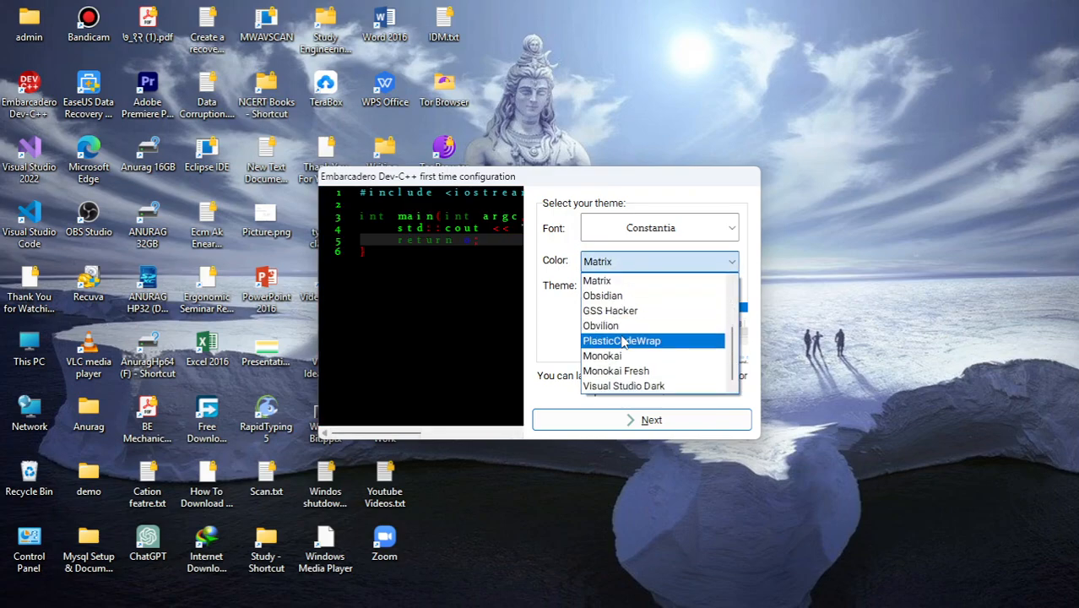
{"action": "left_click", "coordinate": [623, 341]}
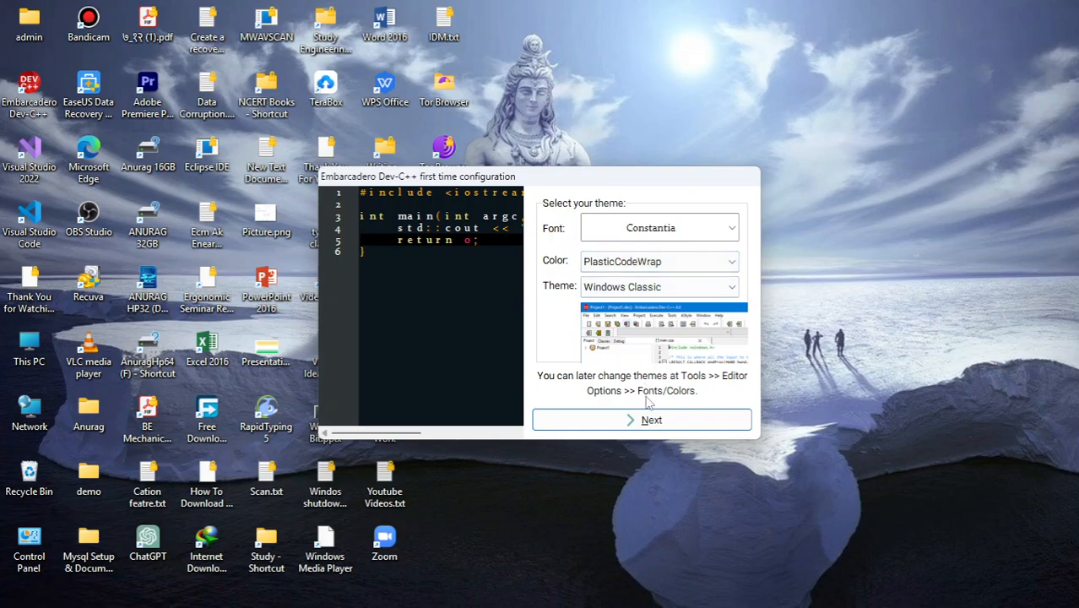
Set the theme to Black Pearl and complete the first-time configuration
{"action": "left_click", "coordinate": [646, 287]}
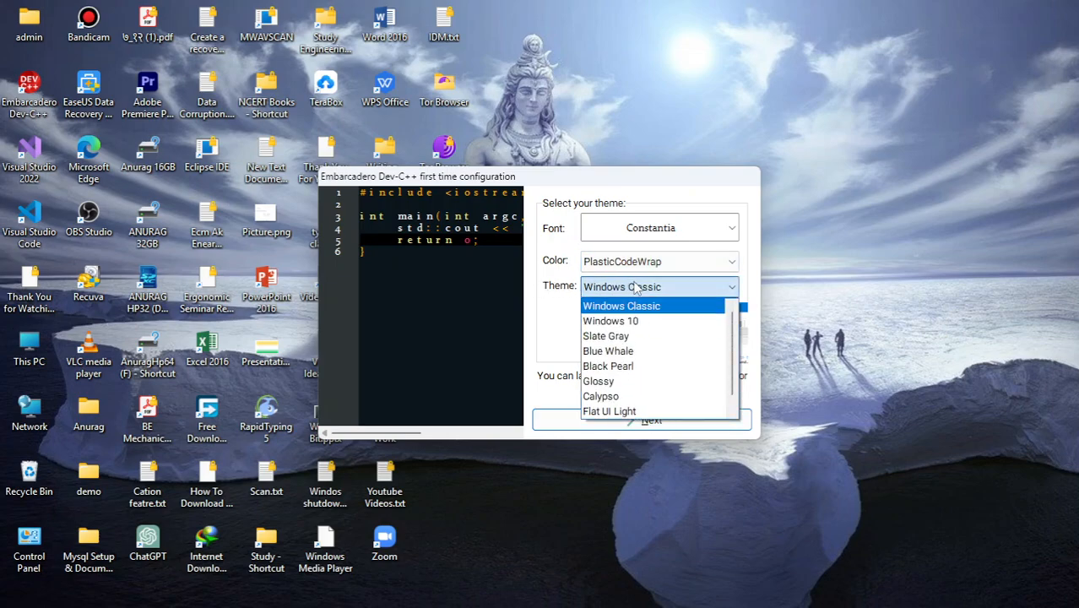
{"action": "left_click", "coordinate": [640, 321]}
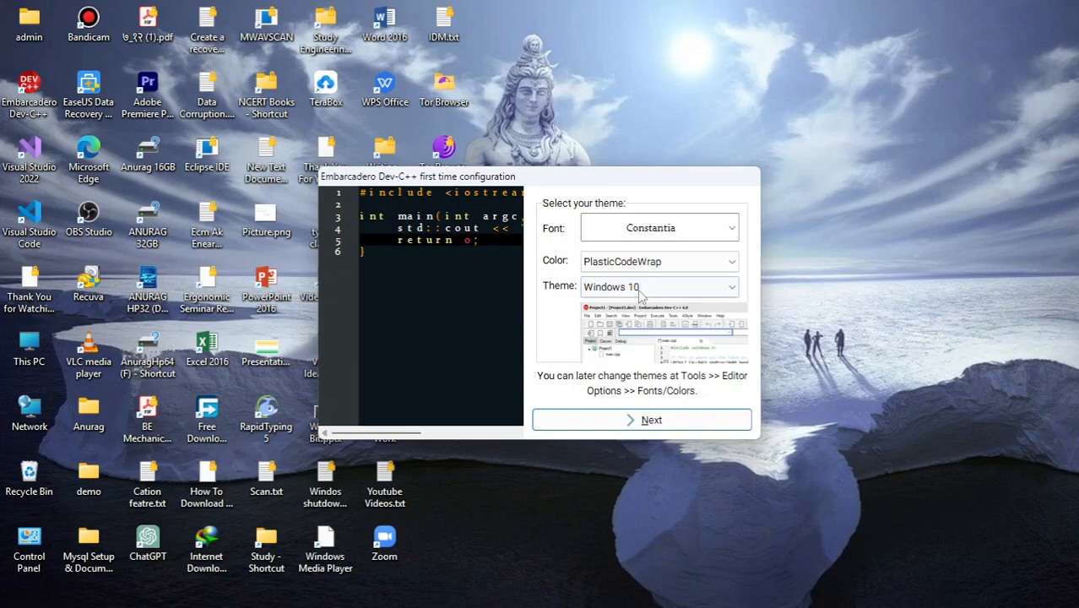
{"action": "left_click", "coordinate": [639, 289]}
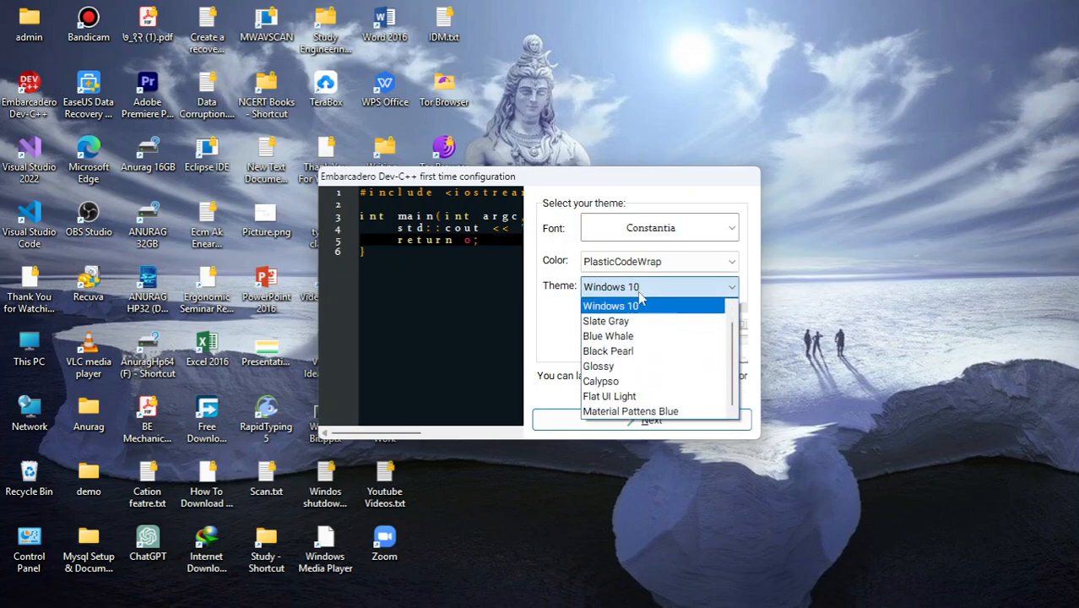
{"action": "left_click", "coordinate": [628, 353]}
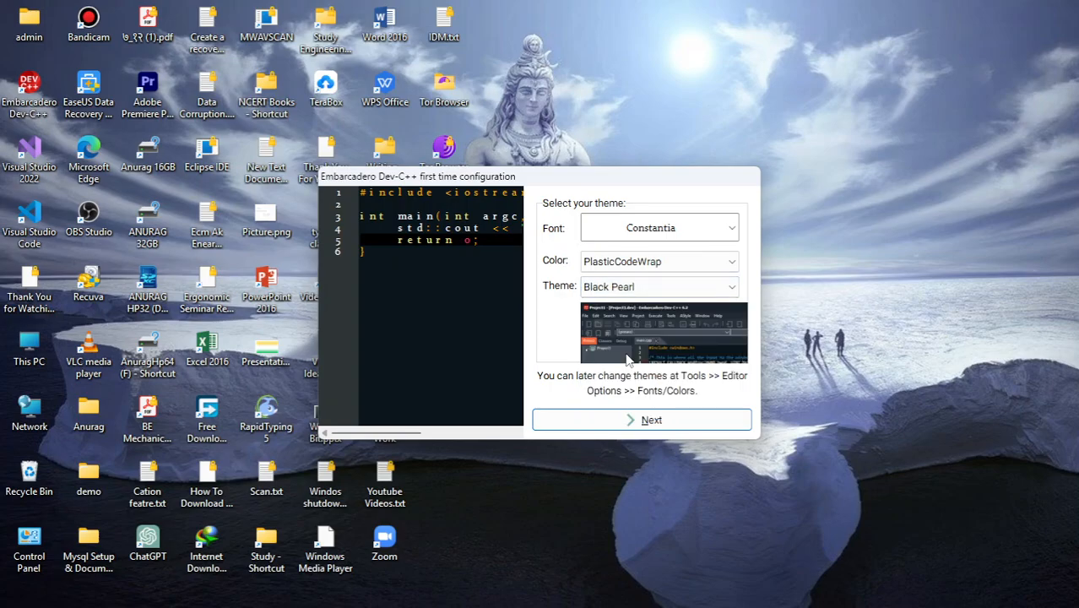
{"action": "left_click", "coordinate": [630, 419]}
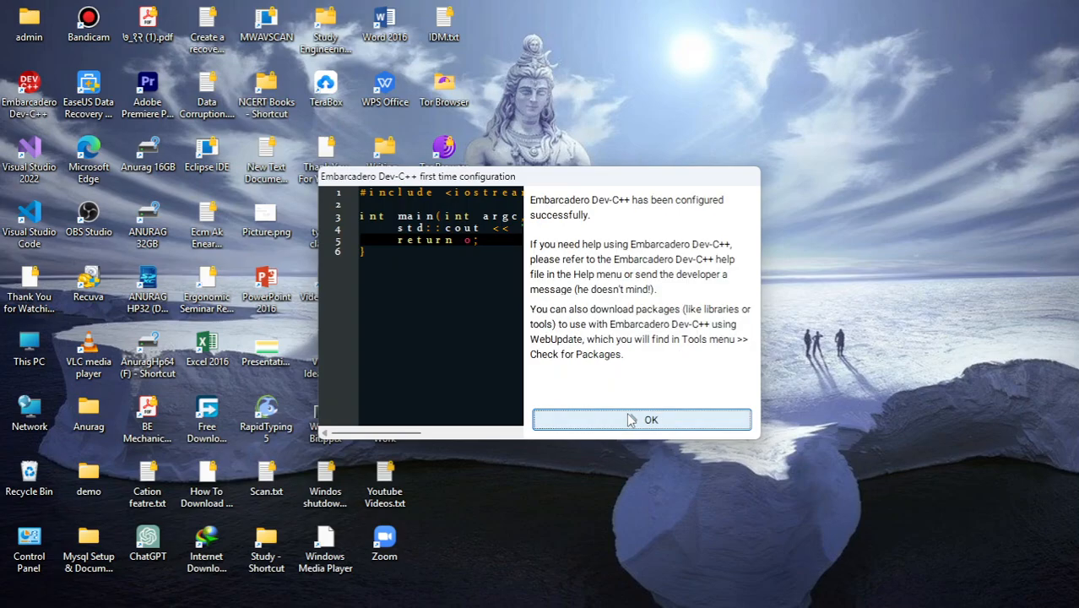
{"action": "left_click", "coordinate": [630, 419]}
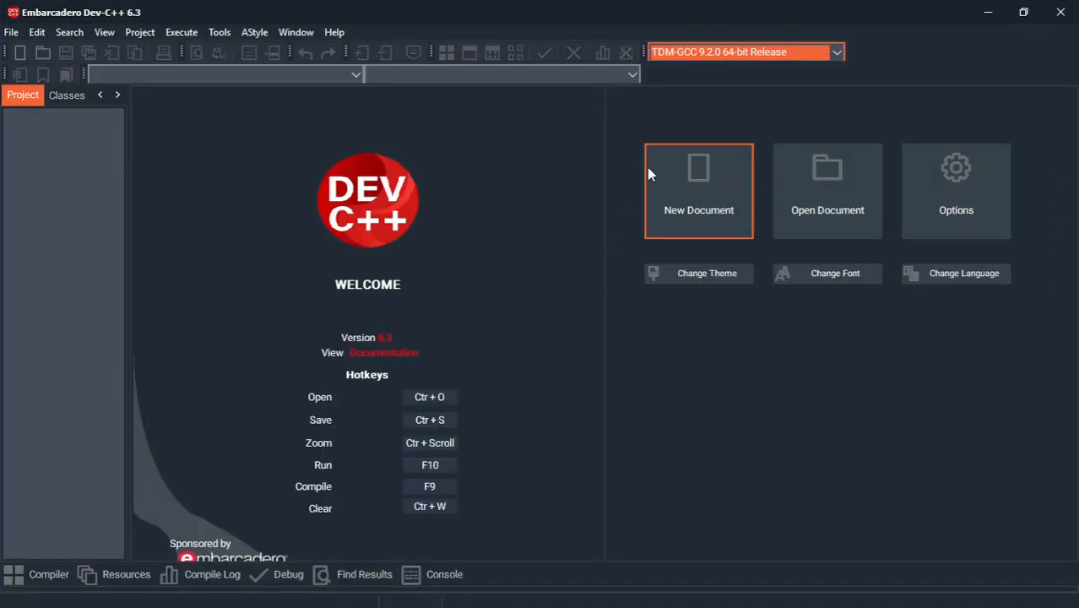
Create a new document and write #include <iostream> on its first line
{"action": "left_click", "coordinate": [683, 181]}
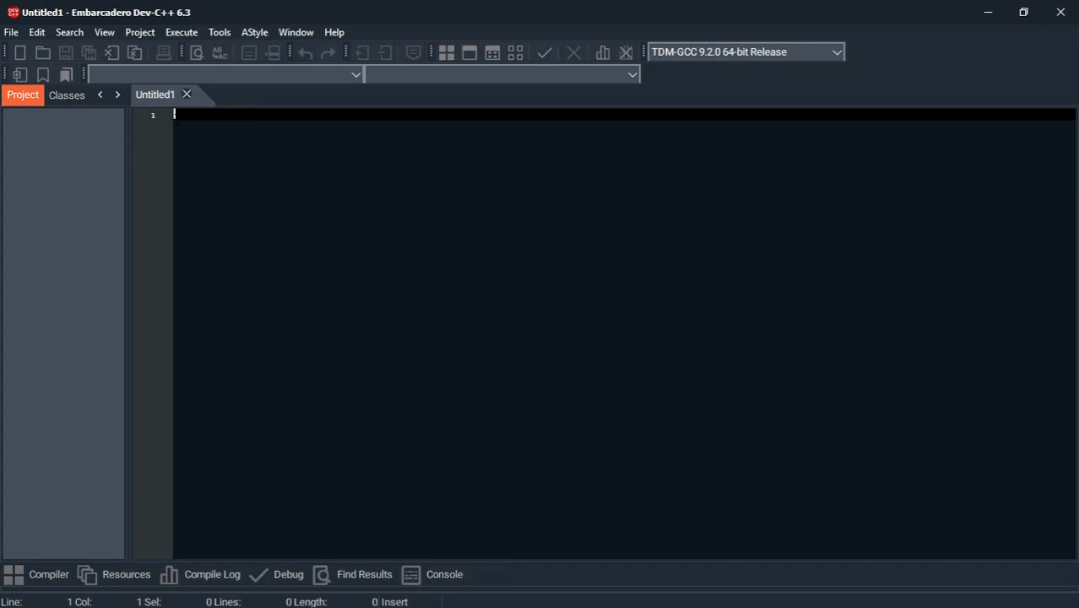
{"action": "type", "text": "#"}
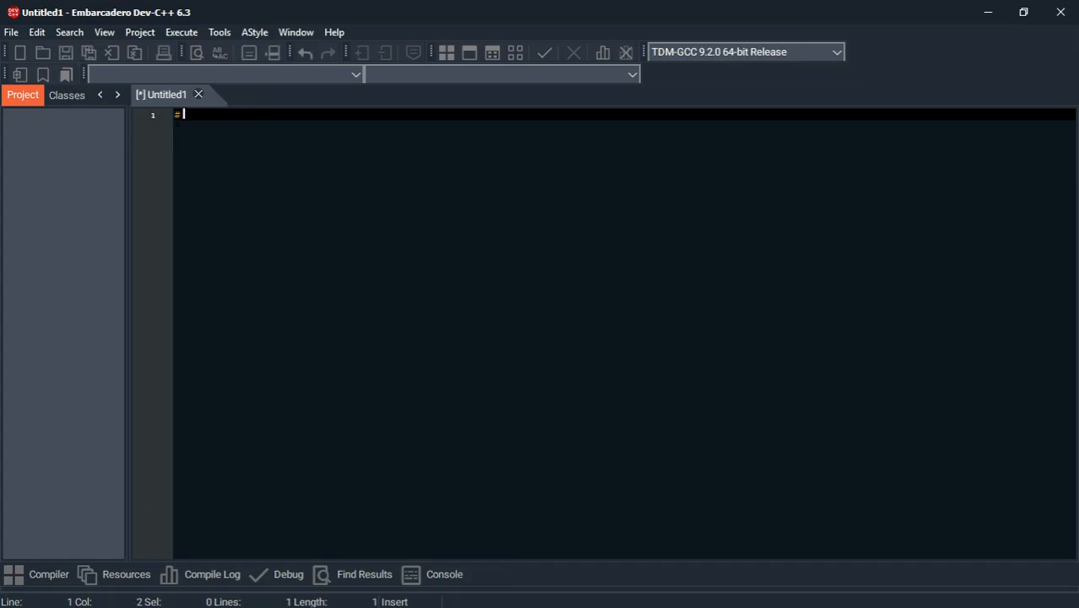
{"action": "type", "text": "iclude"}
{"action": "key", "text": "Left"}
{"action": "key", "text": "Left"}
{"action": "key", "text": "Left"}
{"action": "key", "text": "Left"}
{"action": "key", "text": "Left"}
{"action": "type", "text": "n"}
{"action": "key", "text": "End"}
{"action": "type", "text": "<ios"}
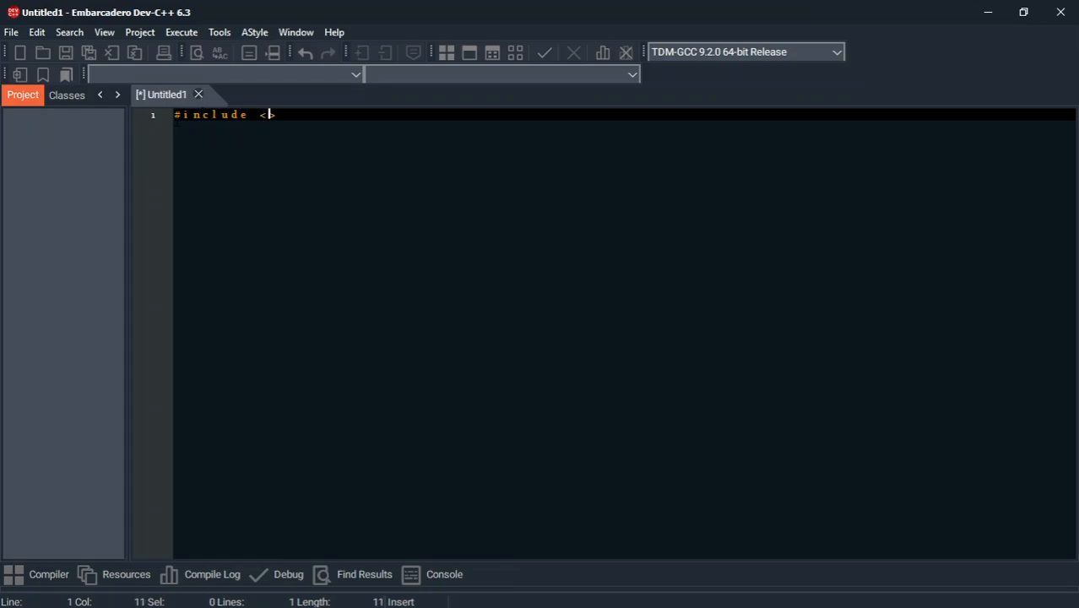
{"action": "type", "text": "tream"}
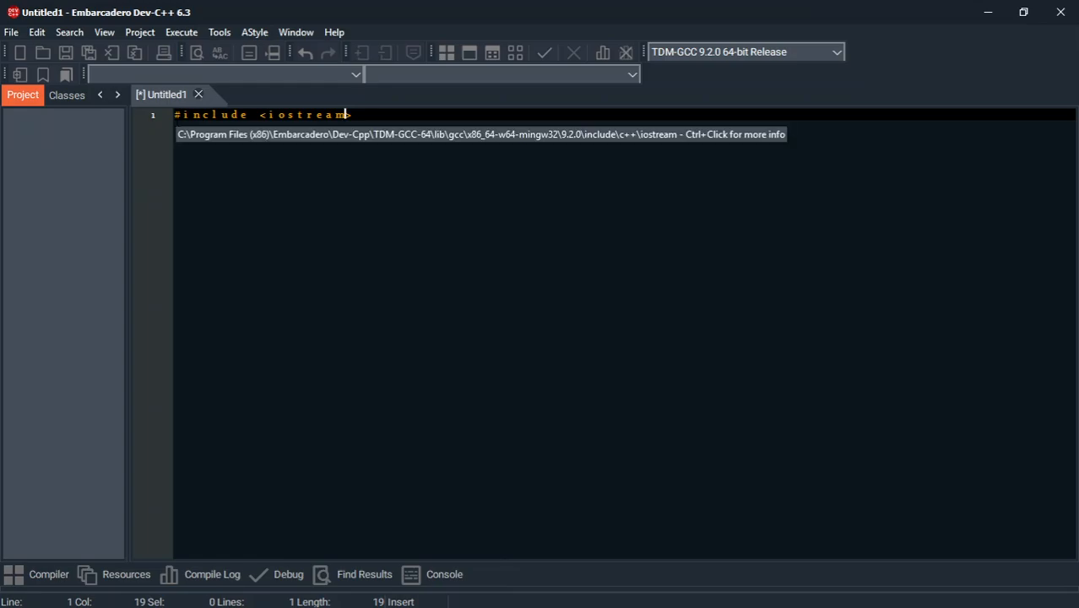
{"action": "key", "text": "Right"}
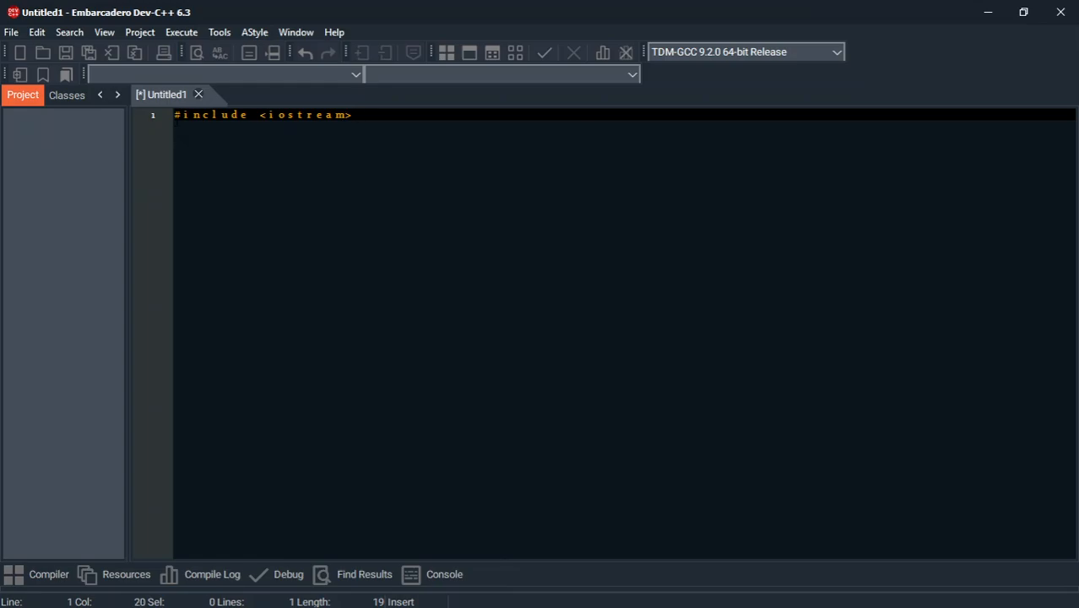
Add the line using namespace std; below the include and start a new line
{"action": "key", "text": "Return"}
{"action": "type", "text": "usin"}
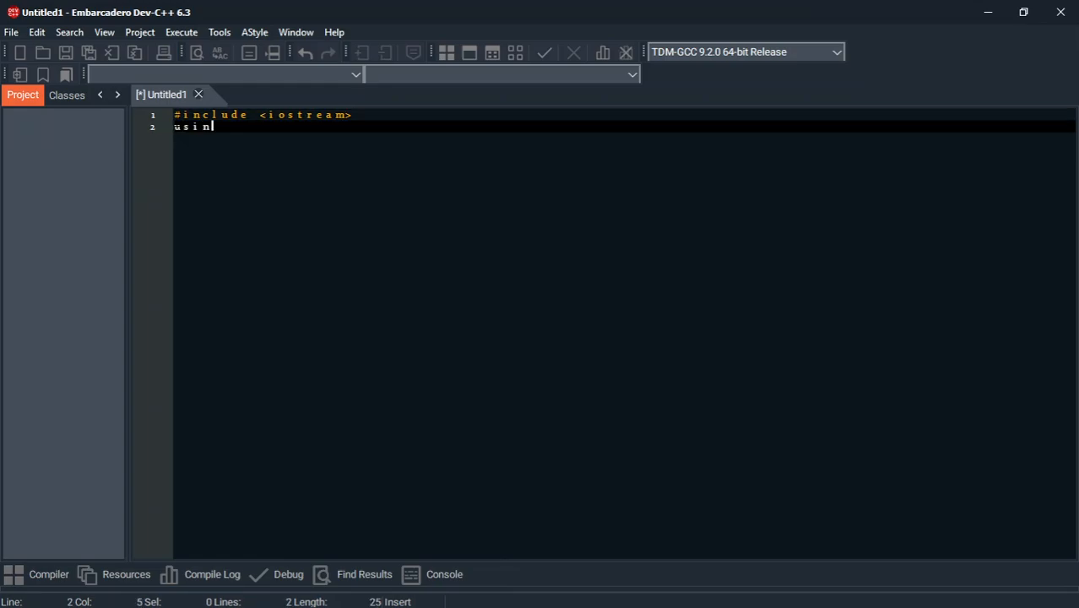
{"action": "type", "text": "g name"}
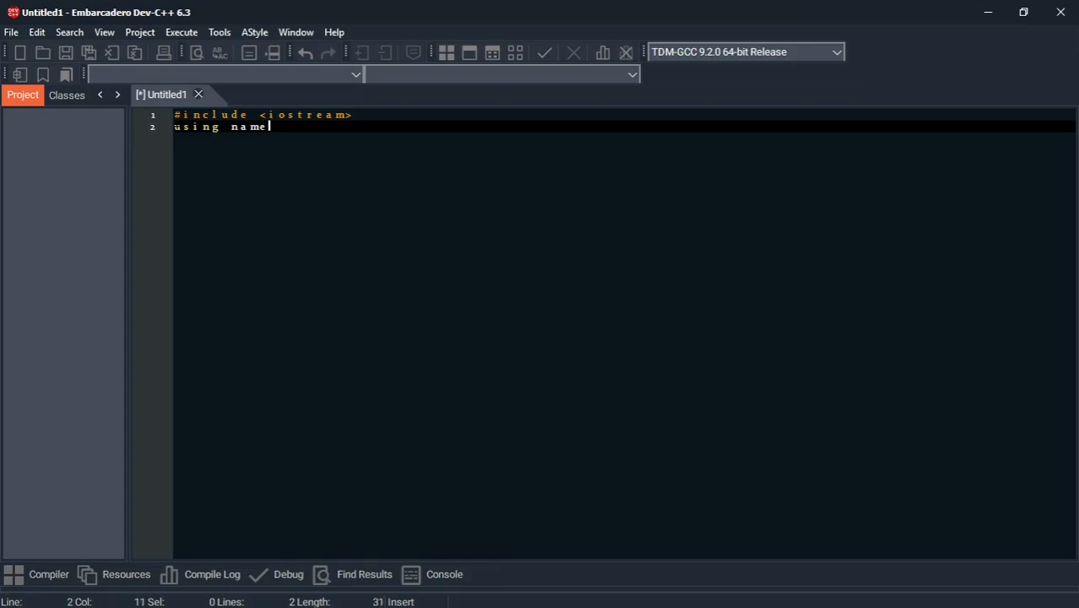
{"action": "type", "text": "space std;"}
{"action": "key", "text": "Return"}
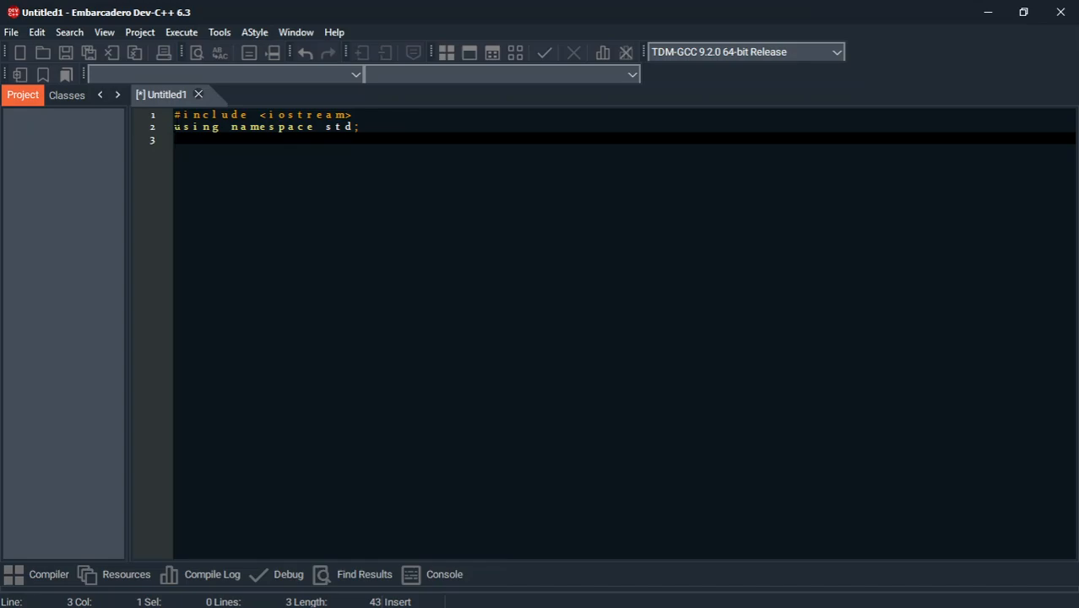
Add an int main () function with braces below the namespace line, leaving blank lines inside its body
{"action": "type", "text": "int main ("}
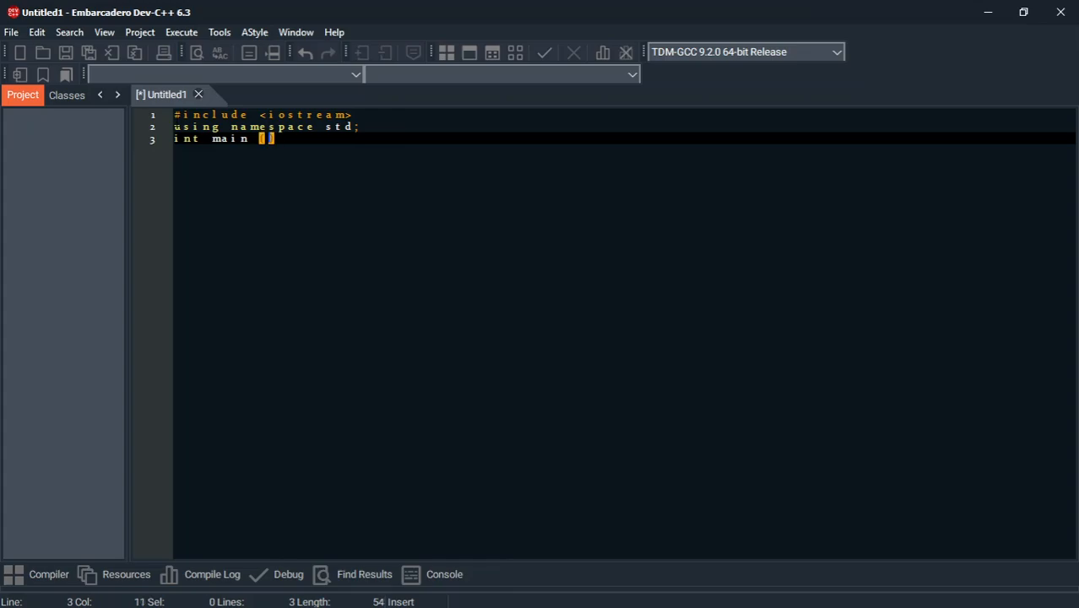
{"action": "type", "text": "){"}
{"action": "key", "text": "Return"}
{"action": "key", "text": "Return"}
{"action": "key", "text": "Return"}
Begin the output statement cout<"Thank You For " on line 6 inside main
{"action": "type", "text": "col"}
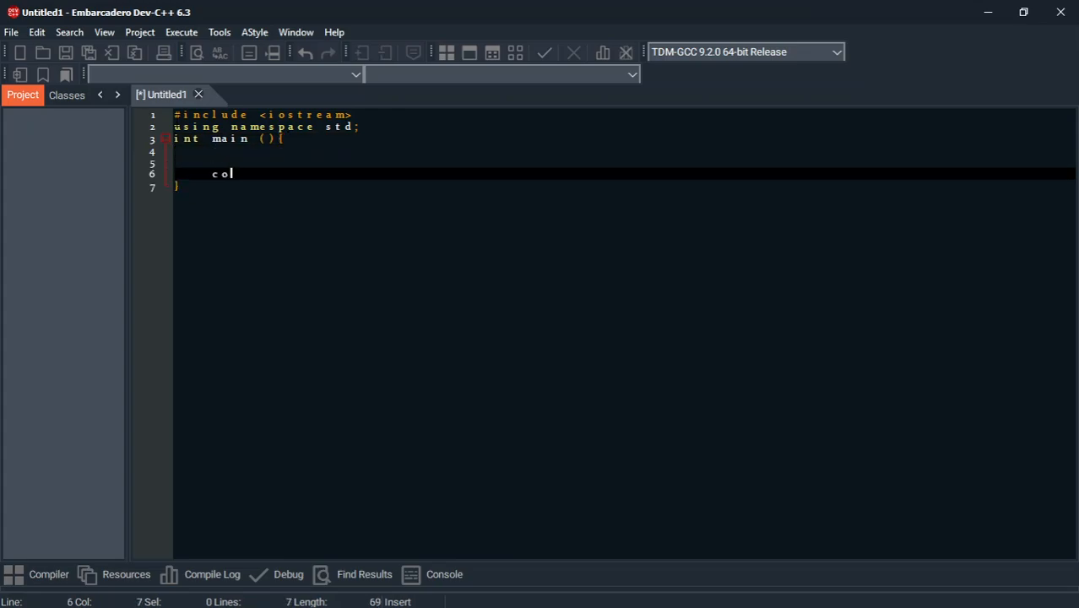
{"action": "type", "text": "ut<"}
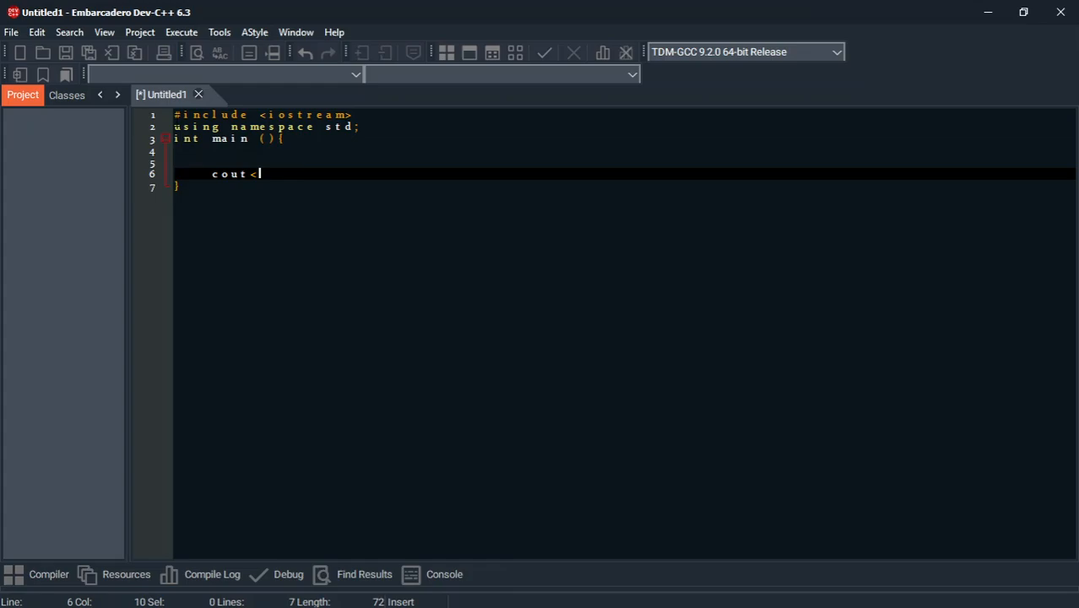
{"action": "type", "text": "\"Thank You For"}
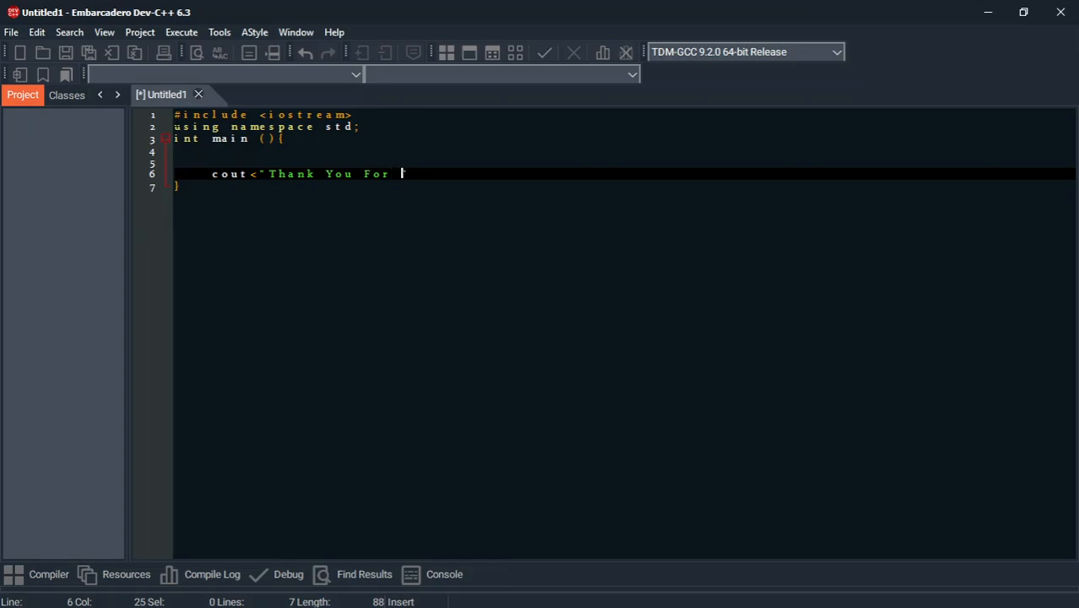
Try to extend the message with the word Watching after Thank You For
{"action": "type", "text": " wa"}
{"action": "key", "text": "BackSpace"}
{"action": "key", "text": "BackSpace"}
{"action": "type", "text": "Watstching"}
{"action": "key", "text": "Left"}
{"action": "key", "text": "Left"}
{"action": "key", "text": "Left"}
{"action": "key", "text": "Left"}
{"action": "key", "text": "Left"}
{"action": "key", "text": "Left"}
{"action": "key", "text": "Left"}
{"action": "key", "text": "Left"}
{"action": "key", "text": "Delete"}
{"action": "key", "text": "BackSpace"}
{"action": "key", "text": "Right"}
{"action": "key", "text": "Right"}
{"action": "key", "text": "Down"}
{"action": "key", "text": "Up"}
{"action": "key", "text": "BackSpace"}
{"action": "key", "text": "BackSpace"}
{"action": "key", "text": "BackSpace"}
{"action": "key", "text": "BackSpace"}
{"action": "key", "text": "BackSpace"}
{"action": "key", "text": "BackSpace"}
{"action": "key", "text": "BackSpace"}
{"action": "type", "text": "at"}
Cut the message back to "Thank You" and end the statement with a semicolon
{"action": "key", "text": "BackSpace"}
{"action": "key", "text": "BackSpace"}
{"action": "key", "text": "BackSpace"}
{"action": "key", "text": "BackSpace"}
{"action": "key", "text": "BackSpace"}
{"action": "key", "text": "BackSpace"}
{"action": "key", "text": "BackSpace"}
{"action": "key", "text": "BackSpace"}
{"action": "key", "text": "BackSpace"}
{"action": "type", "text": "\";"}
Start Compile & Run on the unsaved program and create two new folders on the C: drive, giving the first a person's first name
{"action": "left_click", "coordinate": [179, 32]}
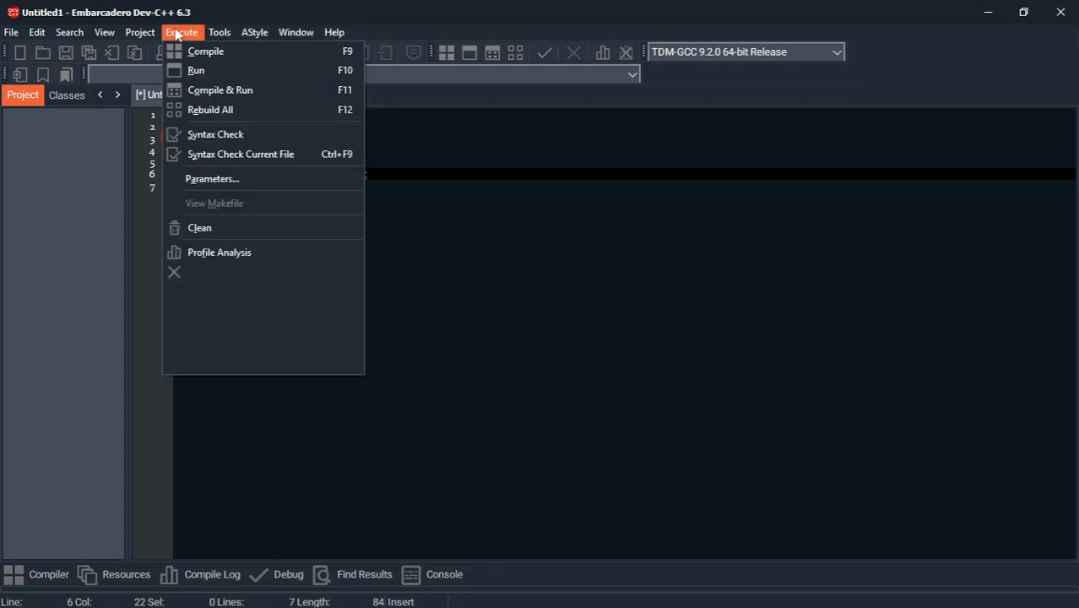
{"action": "left_click", "coordinate": [218, 89]}
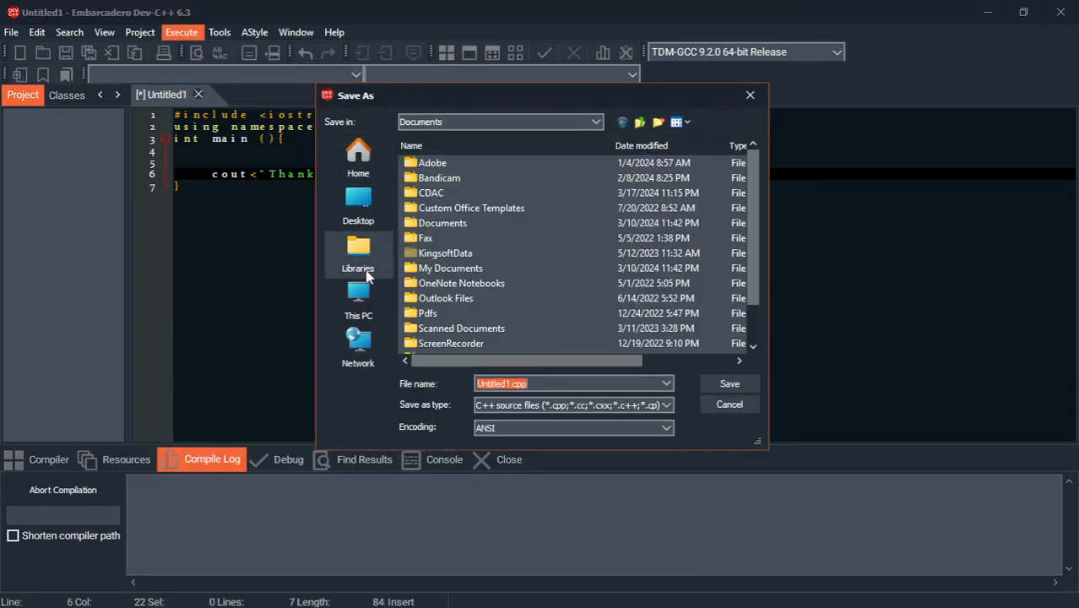
{"action": "left_click", "coordinate": [373, 300]}
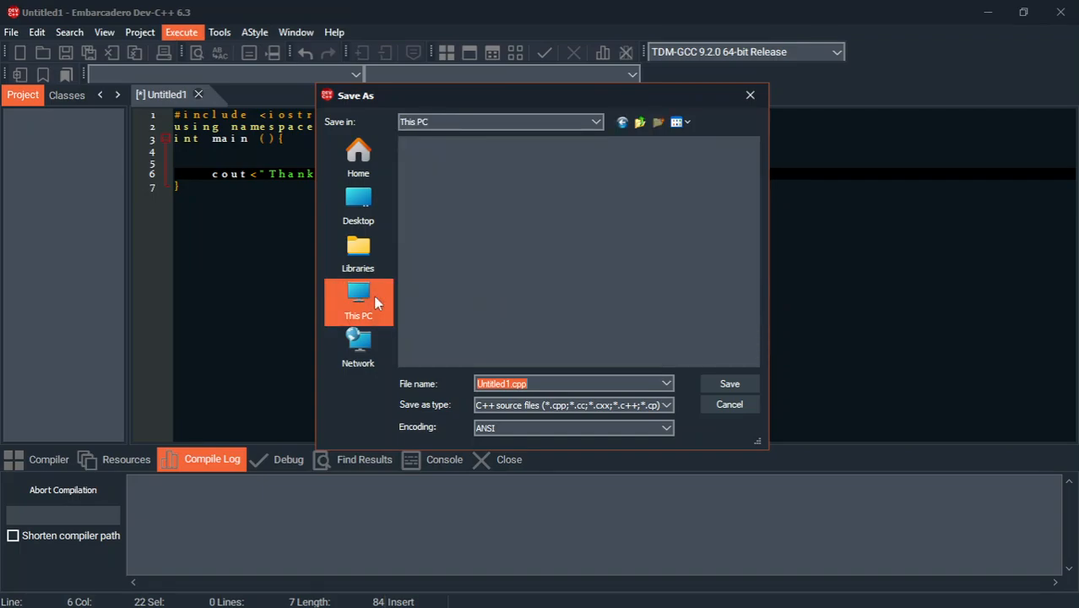
{"action": "double_click", "coordinate": [493, 161]}
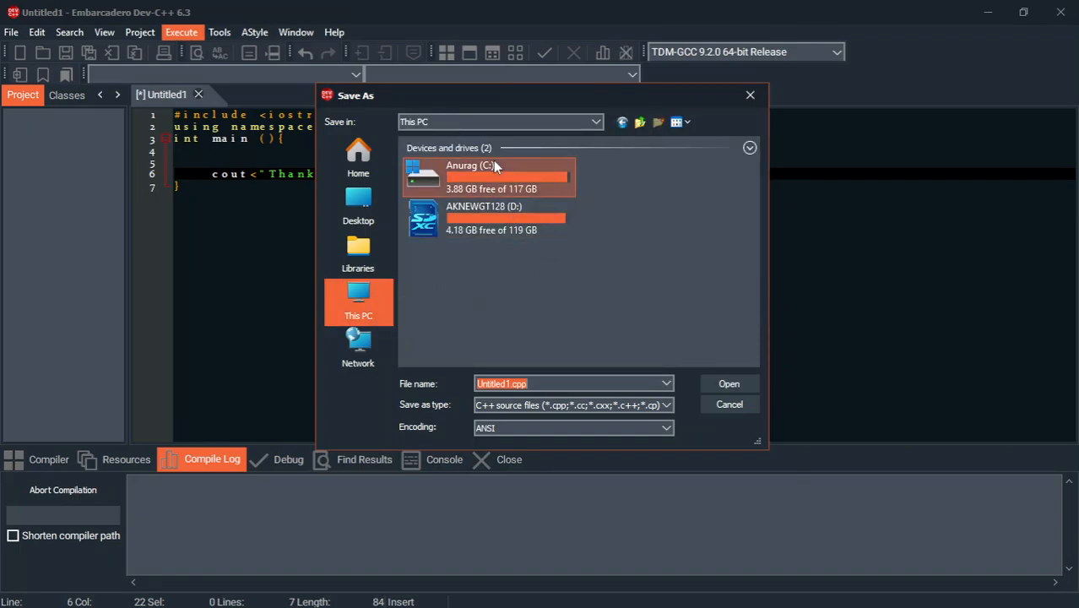
{"action": "left_click", "coordinate": [659, 124]}
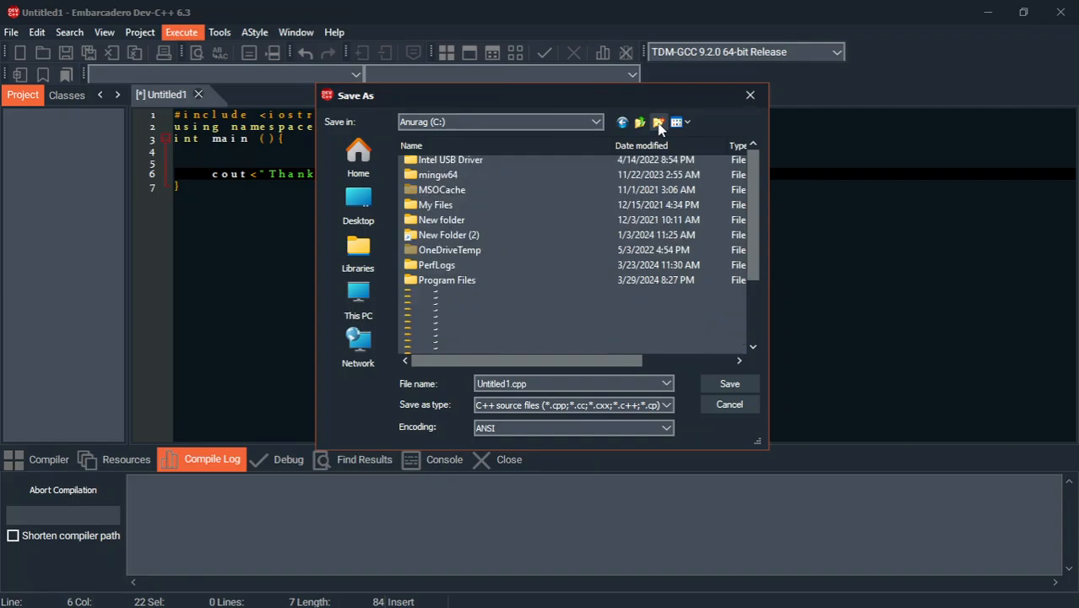
{"action": "type", "text": "Anurag"}
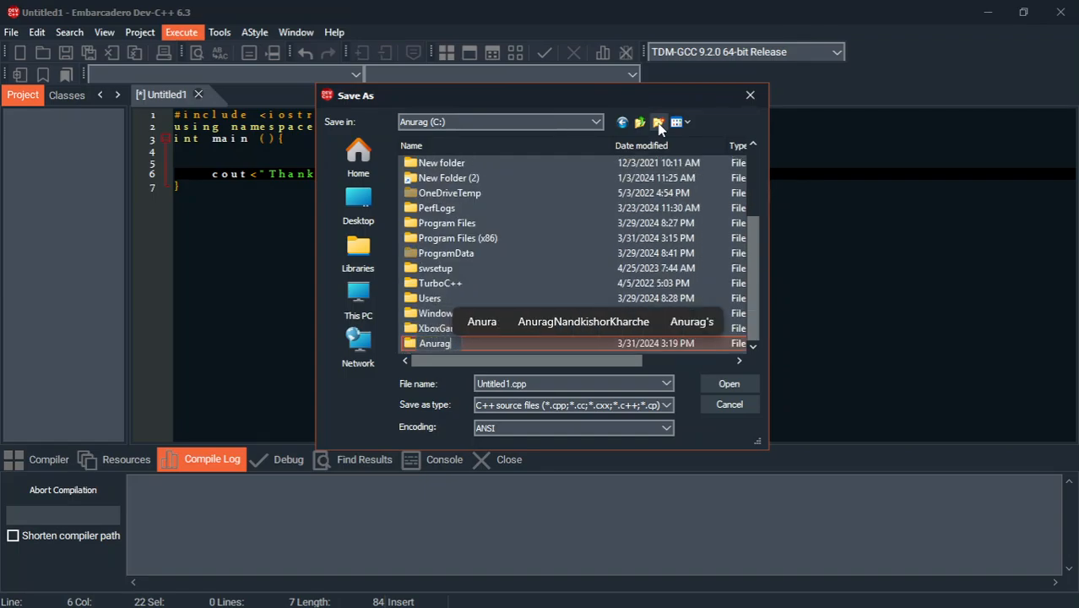
{"action": "left_click", "coordinate": [659, 124]}
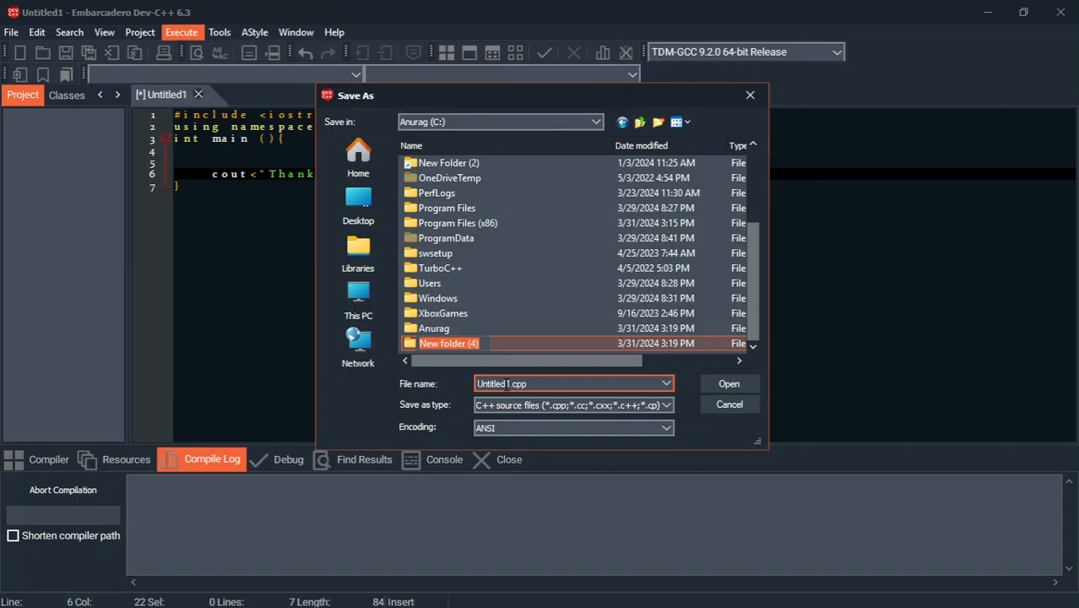
{"action": "left_click", "coordinate": [504, 384]}
Save the source file to the Desktop as just fun, keeping the C++ source file type
{"action": "left_click", "coordinate": [358, 207]}
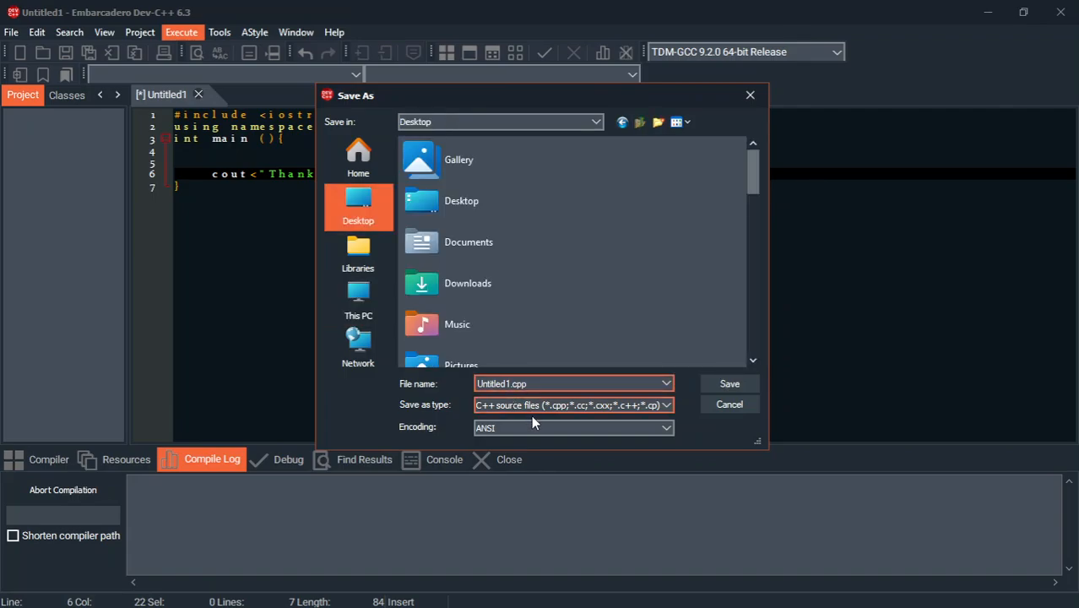
{"action": "left_click", "coordinate": [497, 384]}
{"action": "type", "text": "ju"}
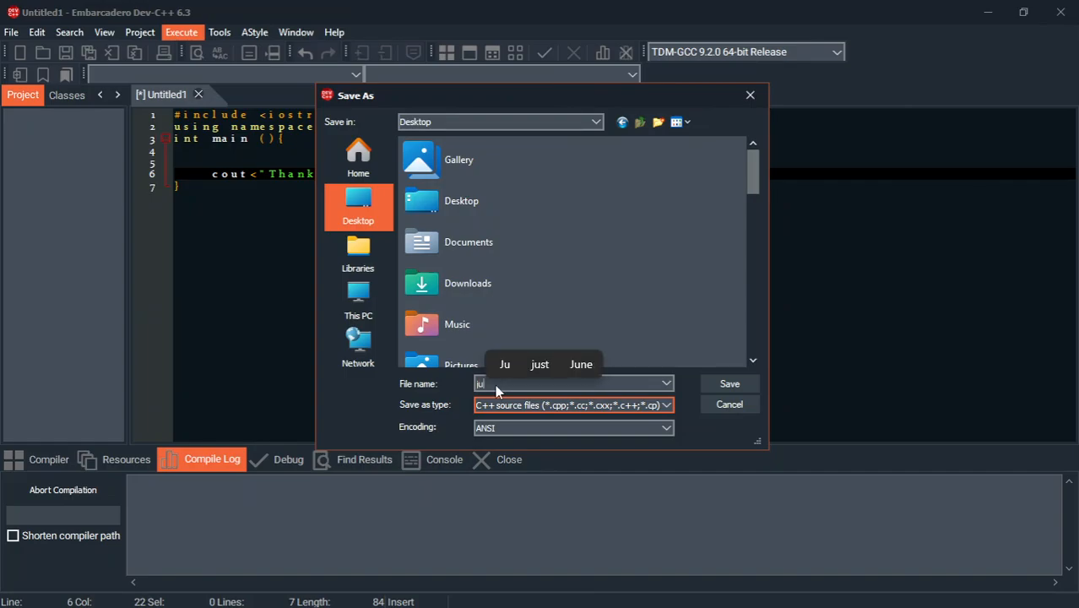
{"action": "type", "text": "st "}
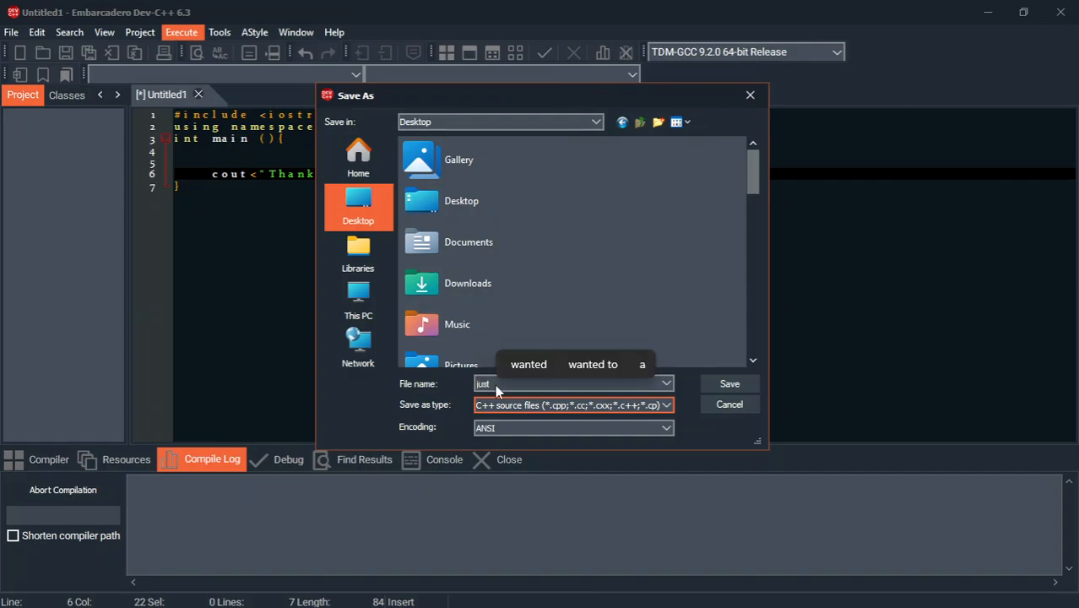
{"action": "type", "text": "fun"}
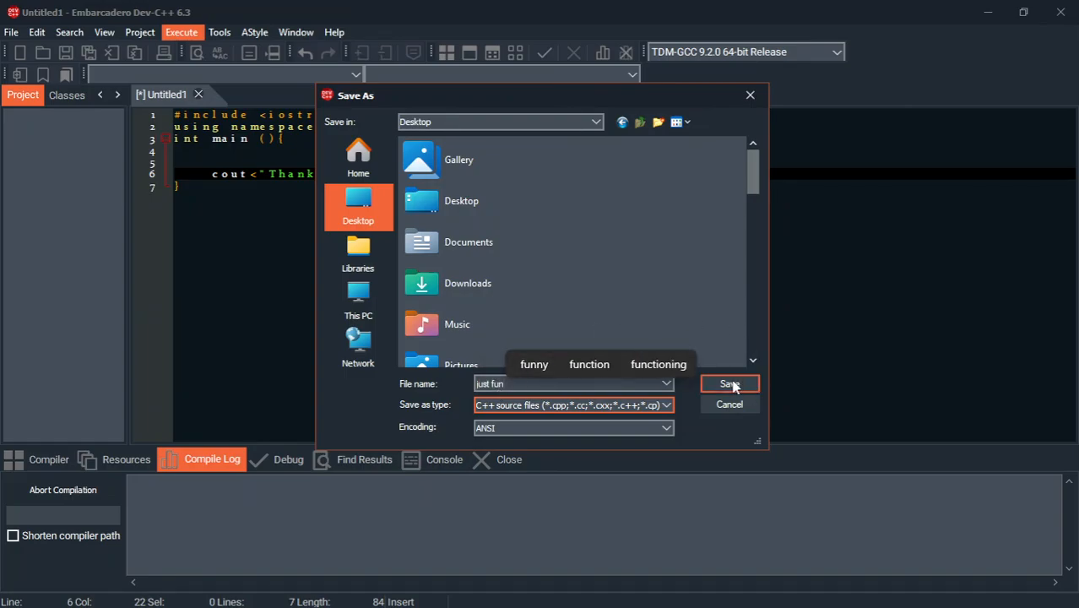
{"action": "left_click", "coordinate": [730, 384]}
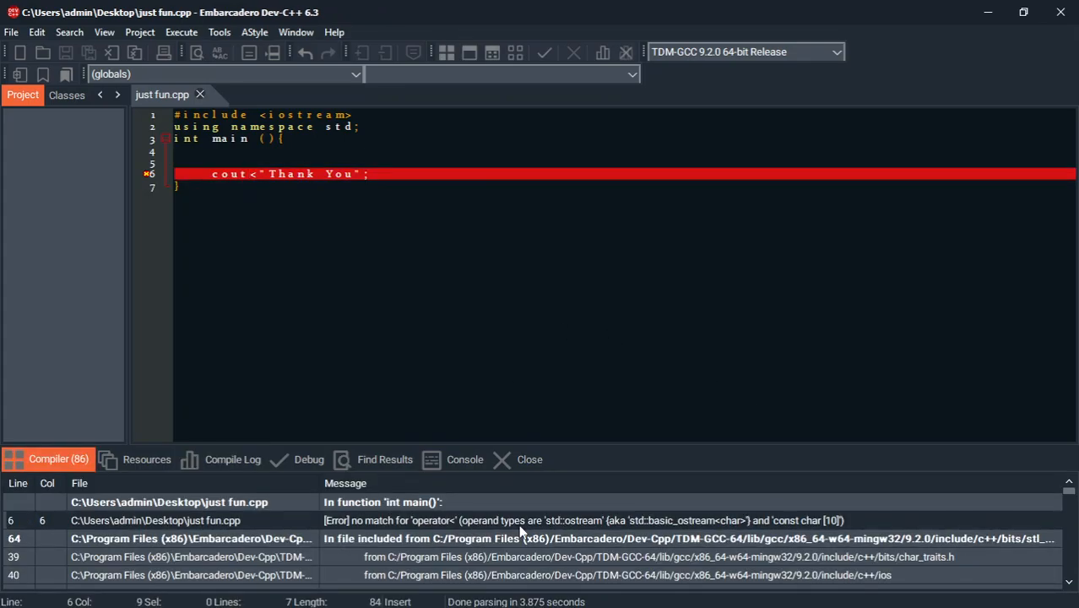
Correct the output operator after cout to <<, compile and run the program, and close its console window
{"action": "key", "text": "Right"}
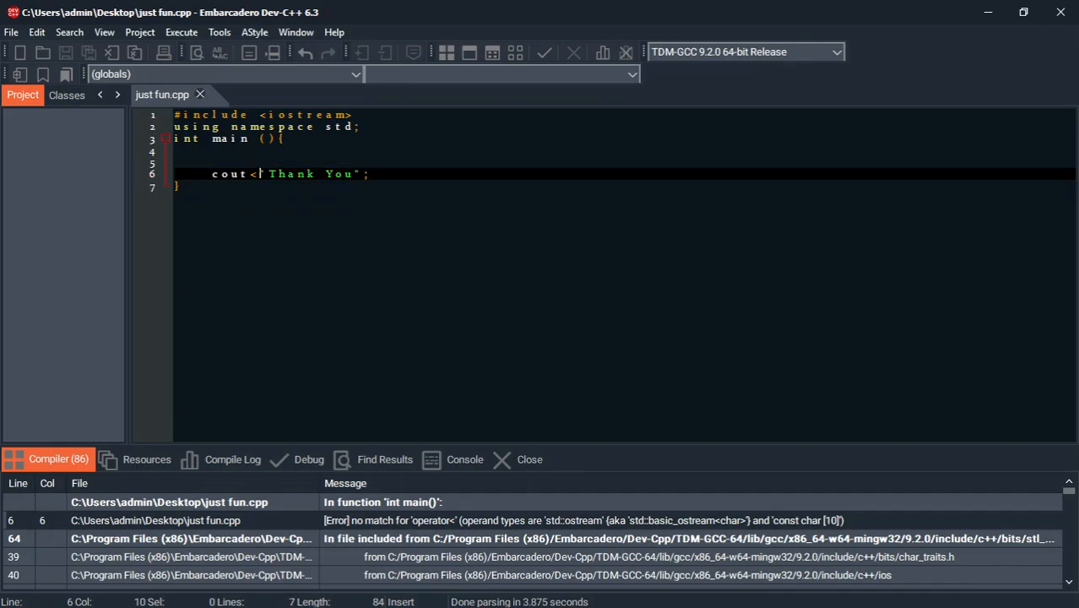
{"action": "type", "text": "<"}
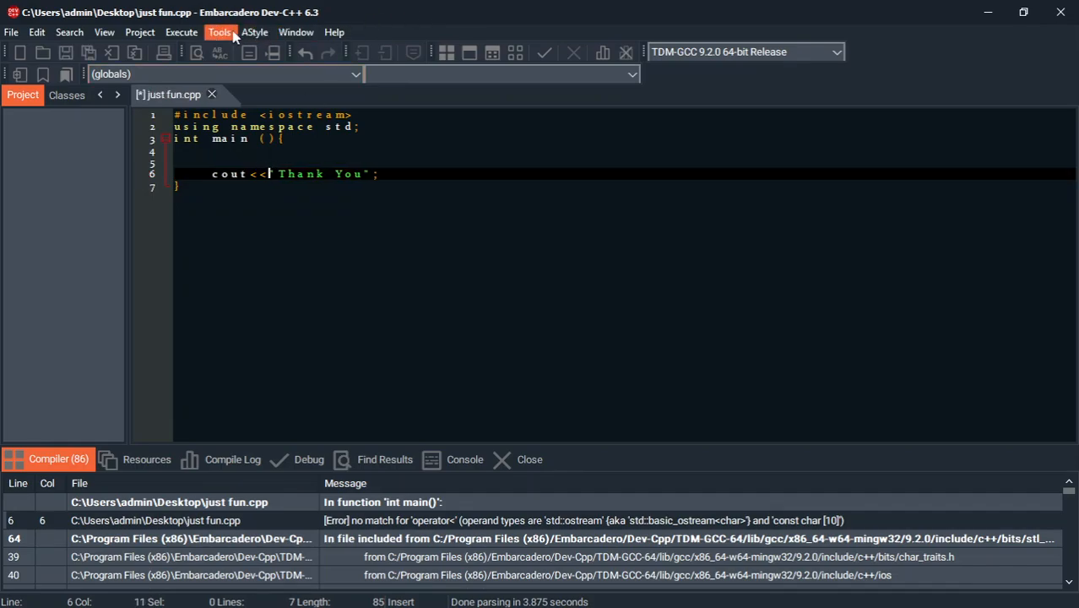
{"action": "left_click", "coordinate": [182, 32]}
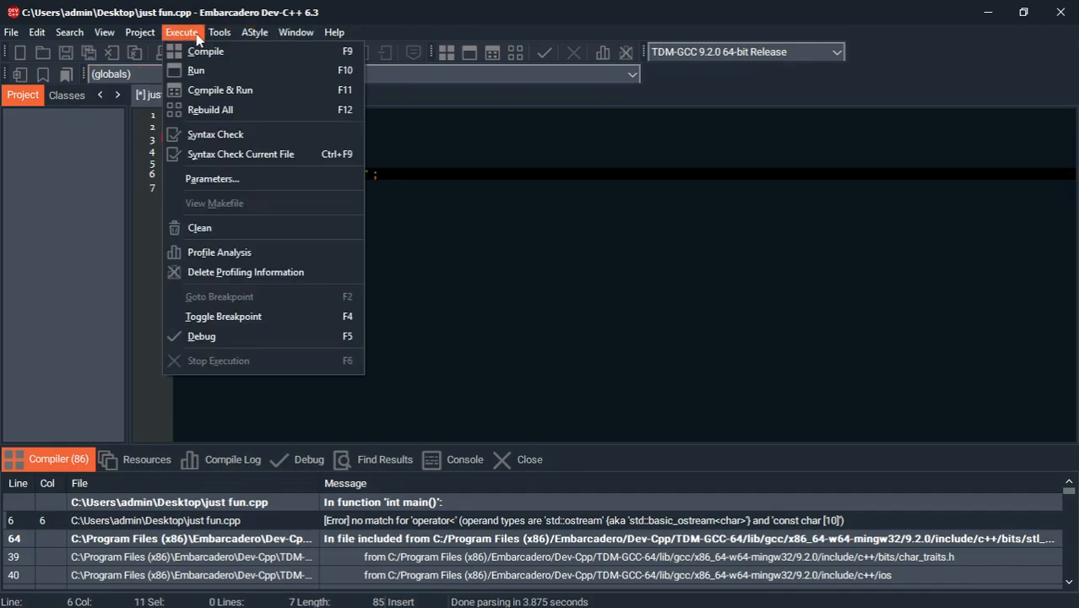
{"action": "left_click", "coordinate": [221, 91]}
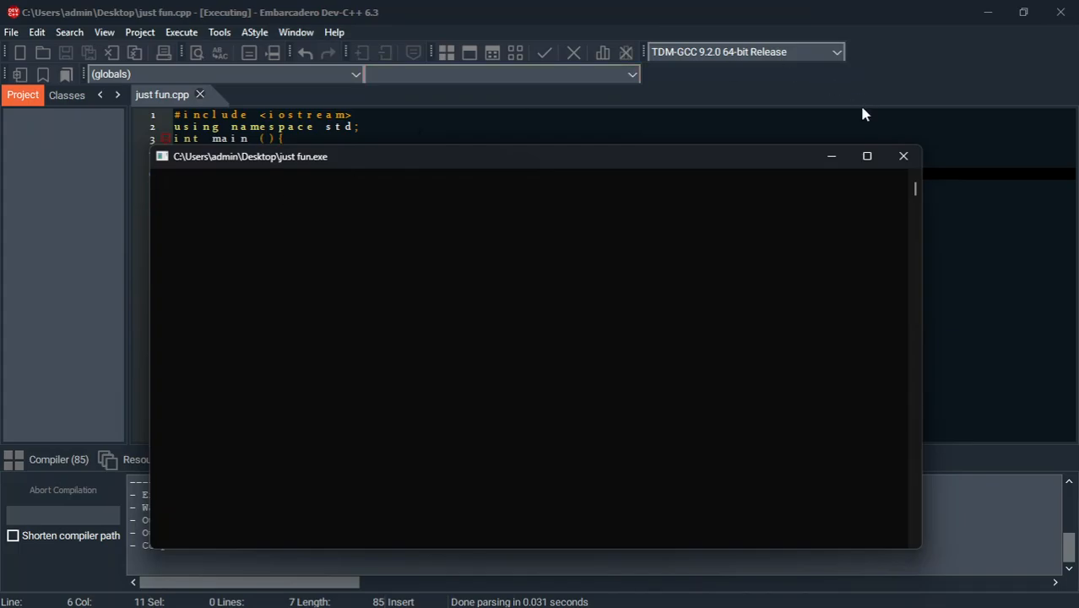
{"action": "left_click", "coordinate": [902, 157]}
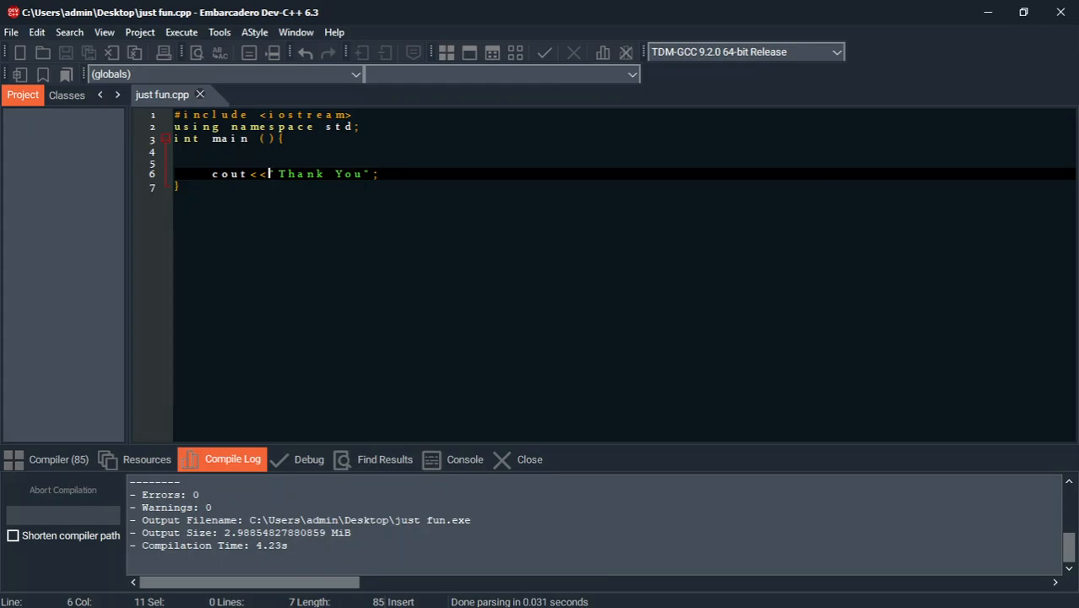
Compile the just fun program once more and run it
{"action": "left_click", "coordinate": [196, 32]}
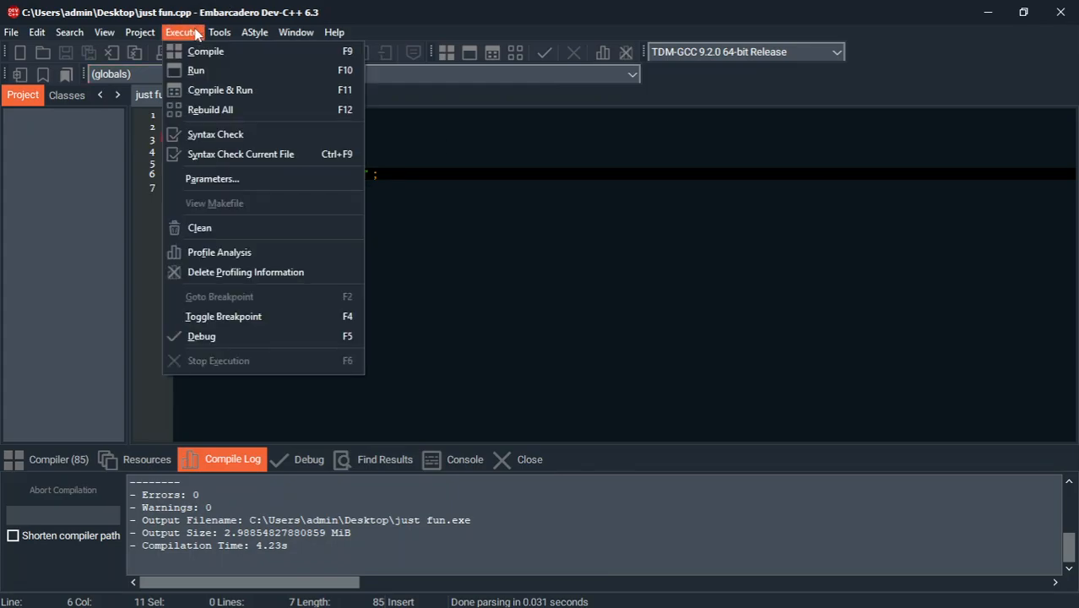
{"action": "left_click", "coordinate": [224, 90]}
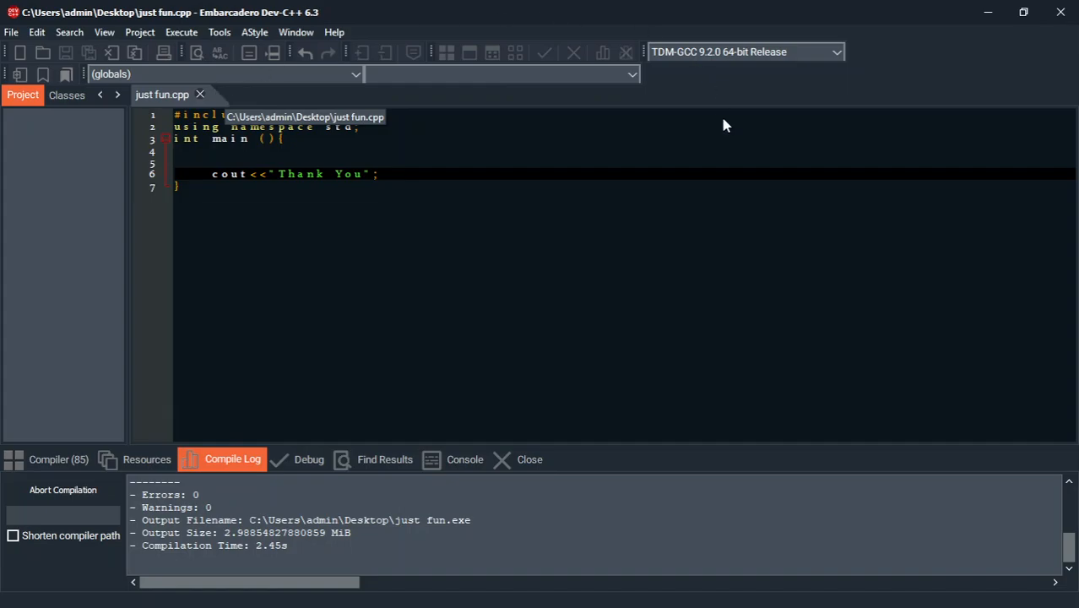
{"action": "key", "text": "F10"}
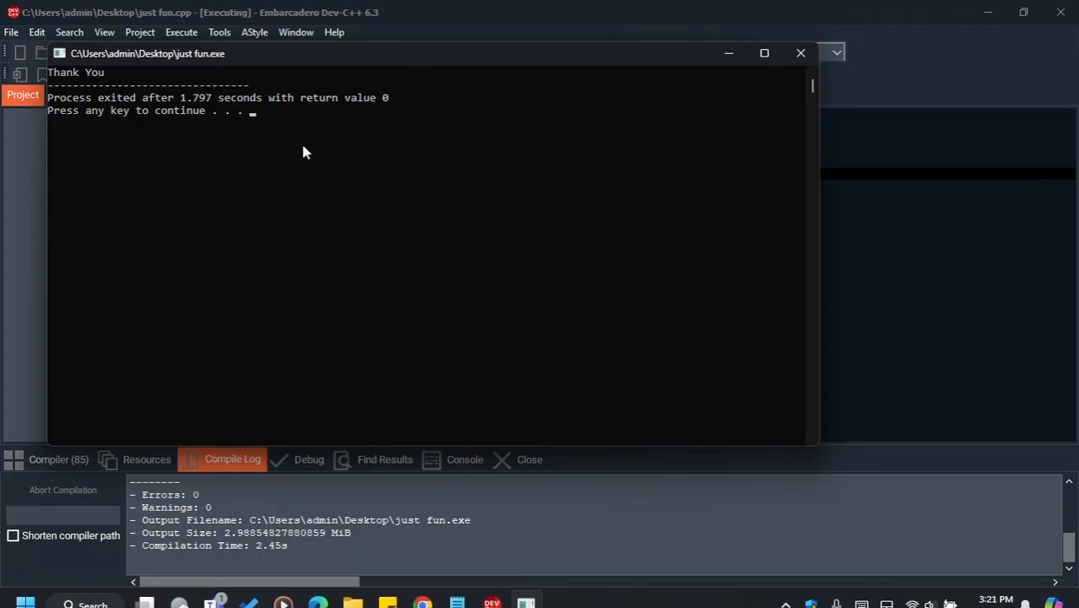
Examine the program's printed output in the console and close the console window
{"action": "left_click", "coordinate": [184, 117]}
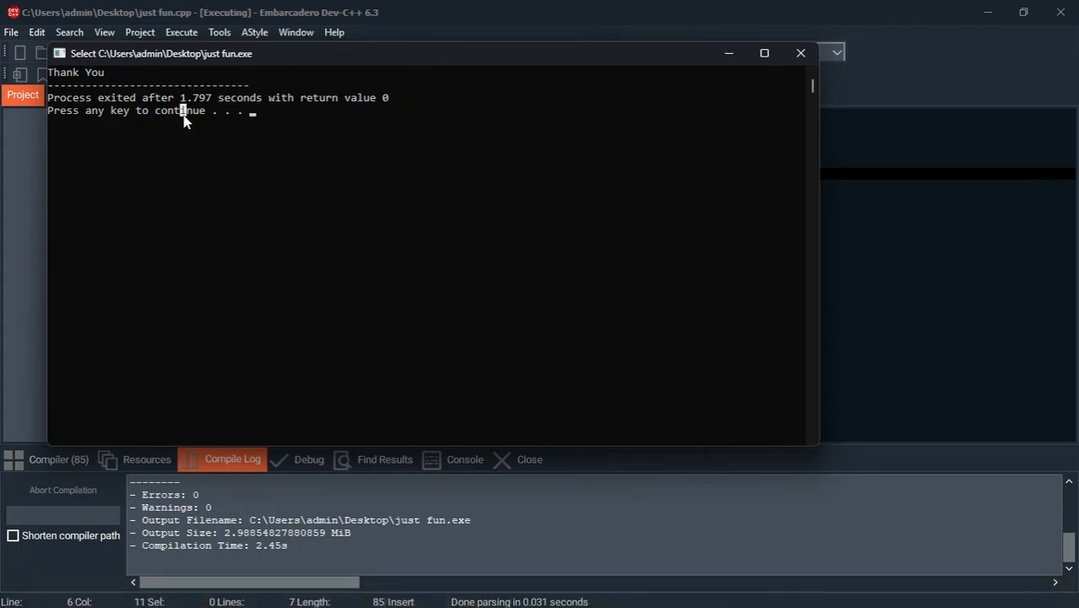
{"action": "key", "text": "Escape"}
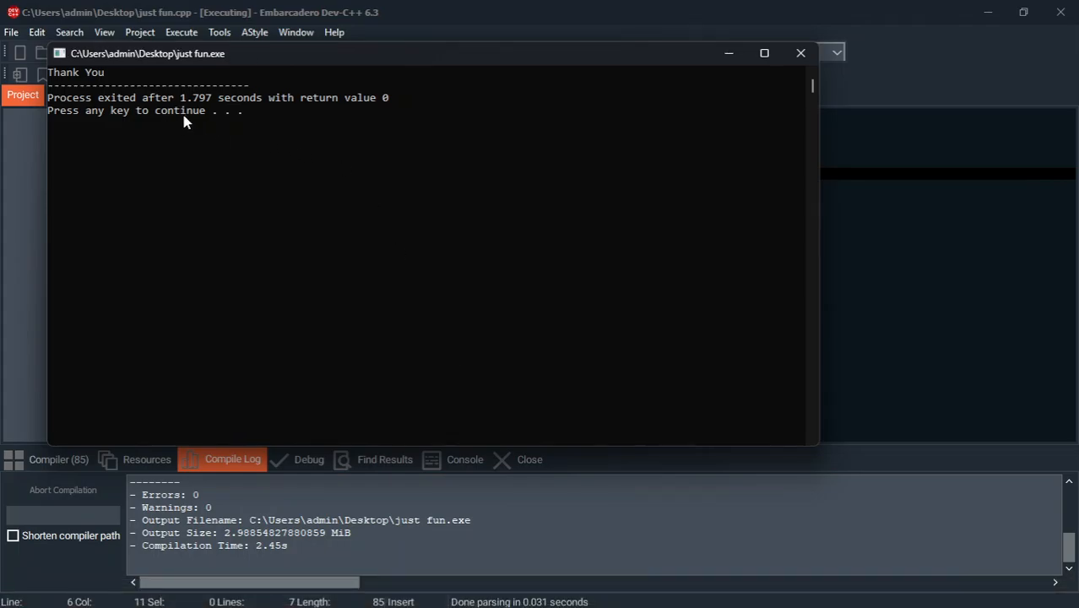
{"action": "double_click", "coordinate": [130, 84]}
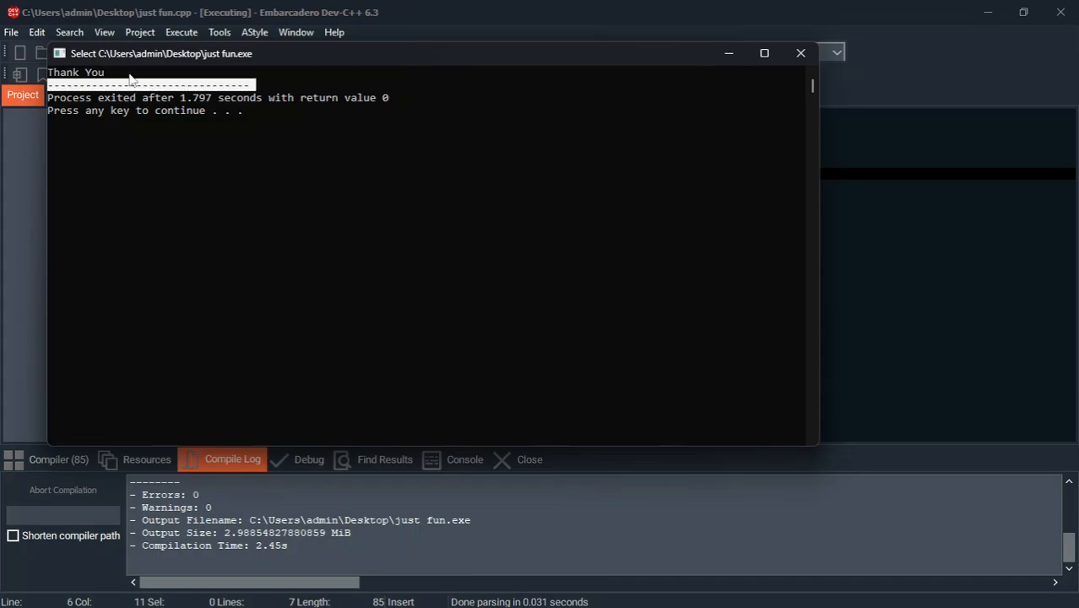
{"action": "left_click", "coordinate": [127, 75]}
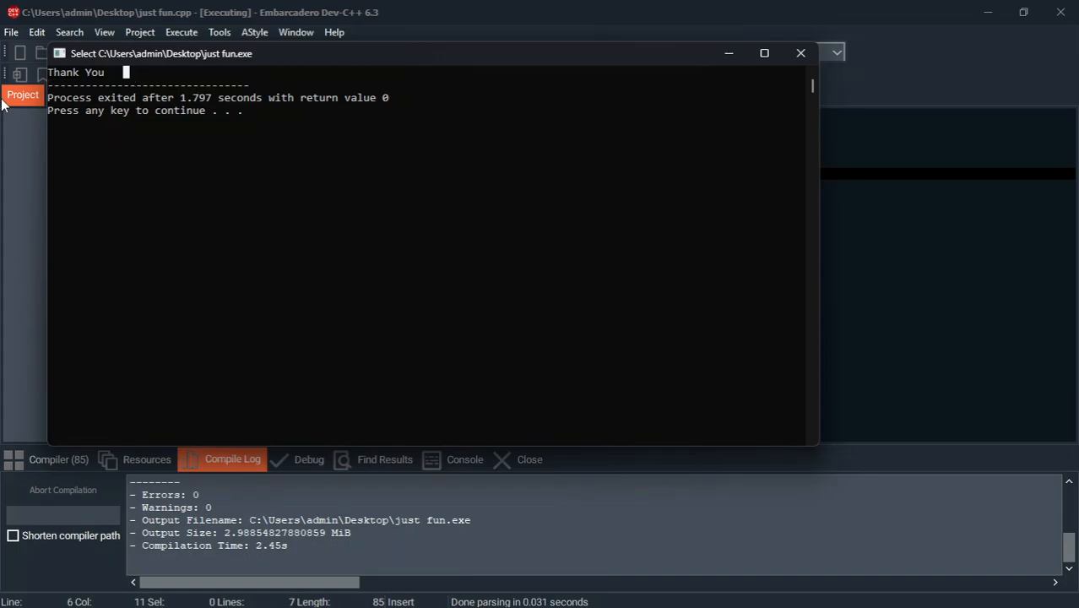
{"action": "left_click", "coordinate": [798, 54]}
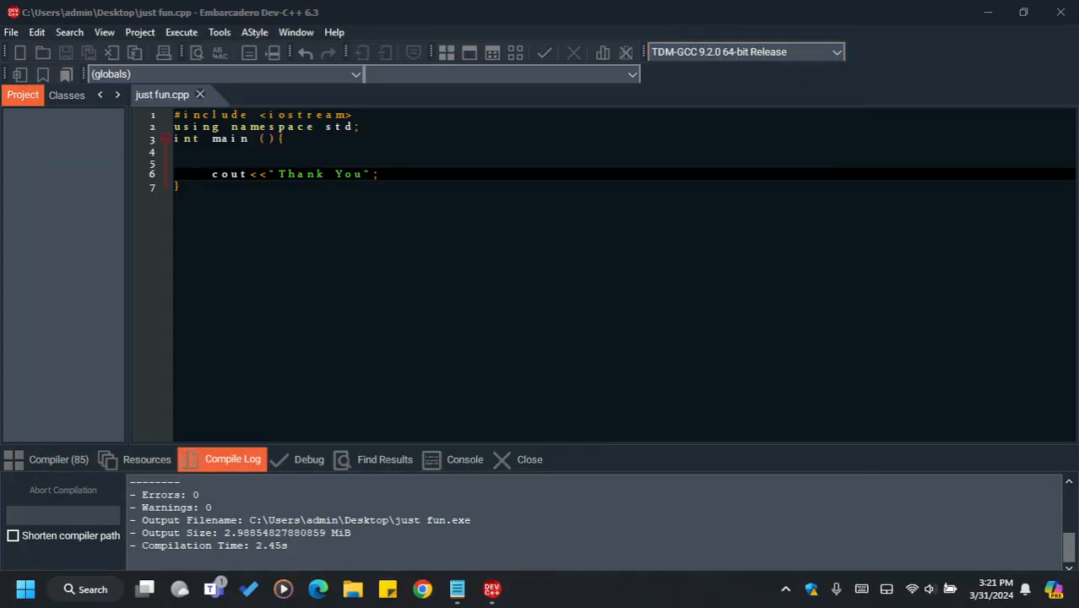
Return to the code editor window and close the development environment
{"action": "left_click", "coordinate": [487, 593]}
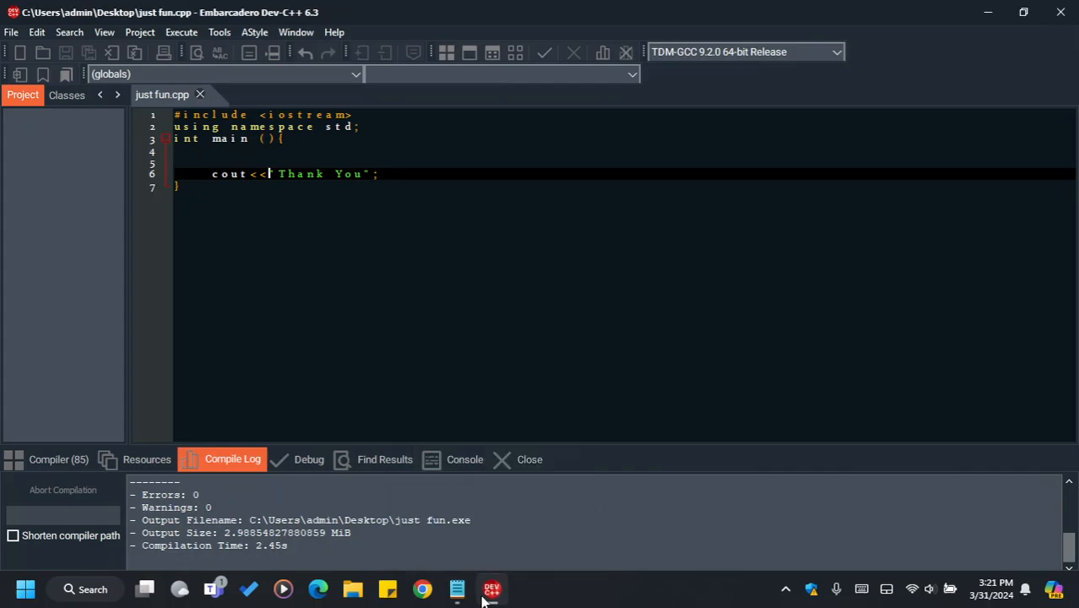
{"action": "left_click", "coordinate": [1061, 12]}
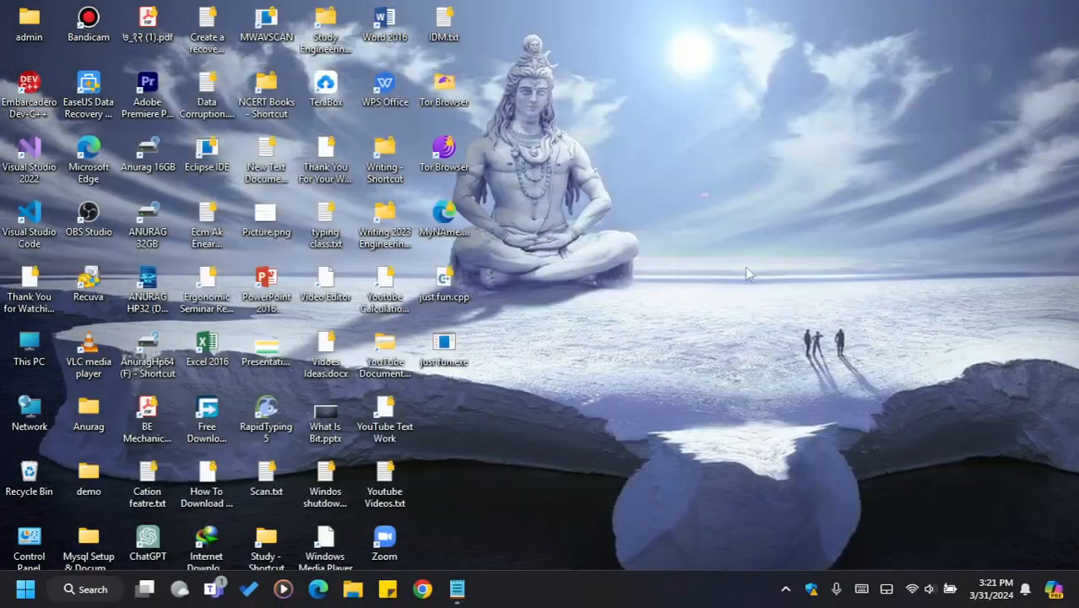
{"action": "left_click", "coordinate": [785, 588]}
{"action": "left_click", "coordinate": [755, 542]}
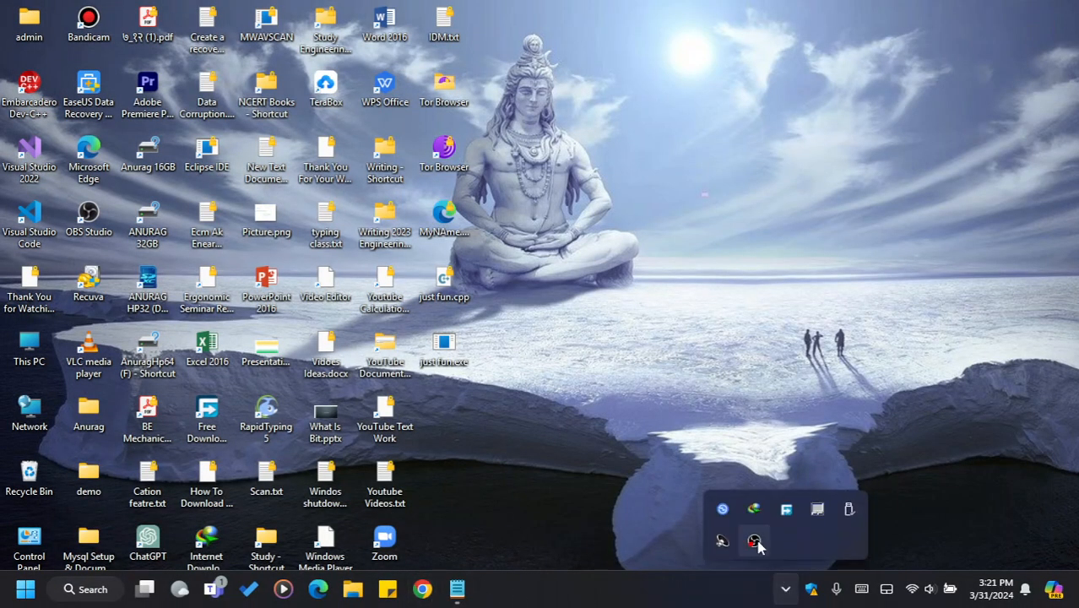